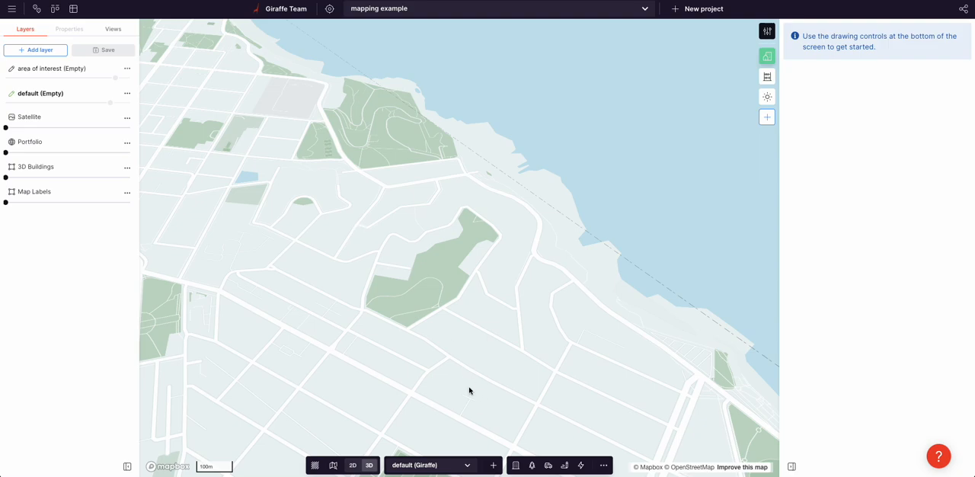
pyautogui.scroll(-3, 430, 319)
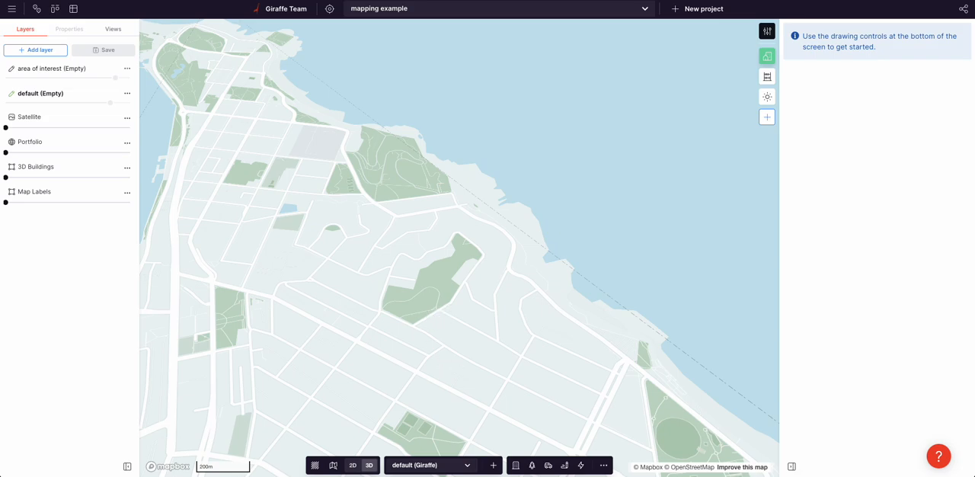
# - Review the orange parcels in the QGIS project, then return to the Giraffe web map
pyautogui.press('super+Tab')
pyautogui.scroll(-3, 637, 239)
pyautogui.scroll(5, 638, 238)
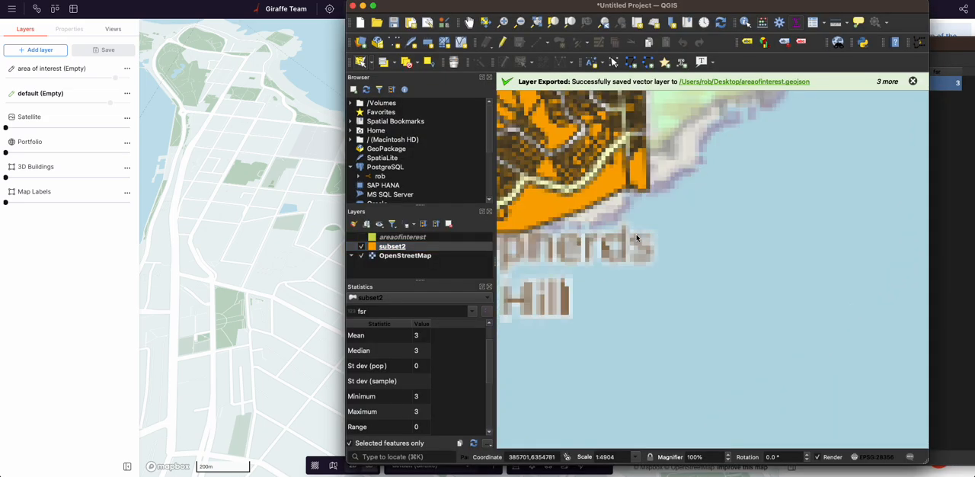
pyautogui.scroll(-2, 637, 239)
pyautogui.scroll(-2, 637, 239)
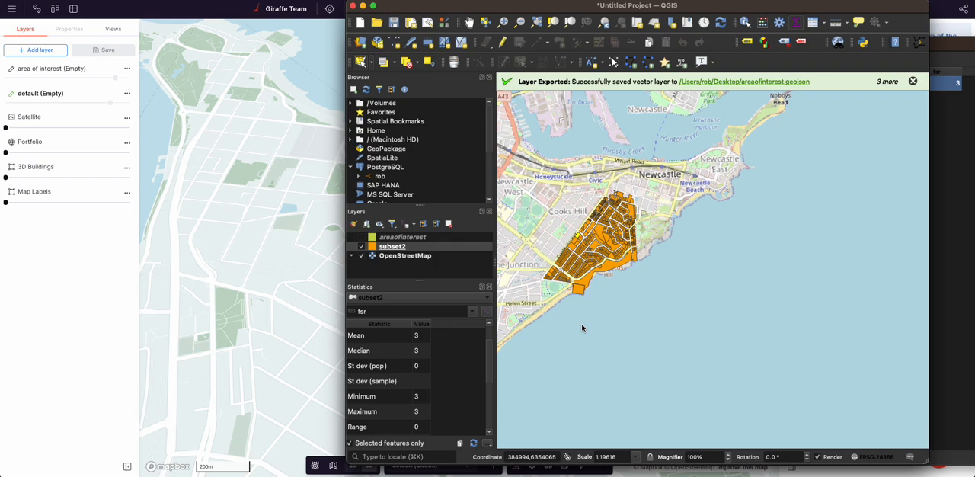
pyautogui.scroll(2, 582, 329)
pyautogui.scroll(-2, 564, 289)
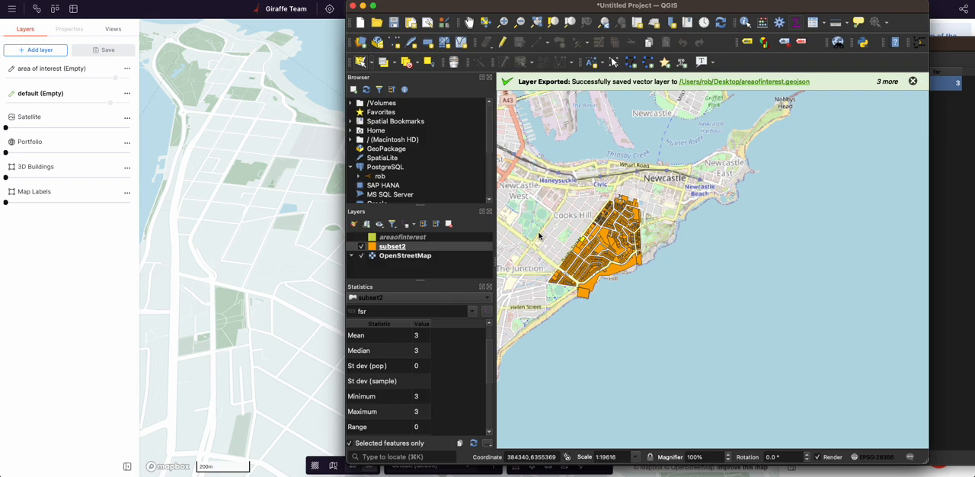
pyautogui.scroll(4, 538, 236)
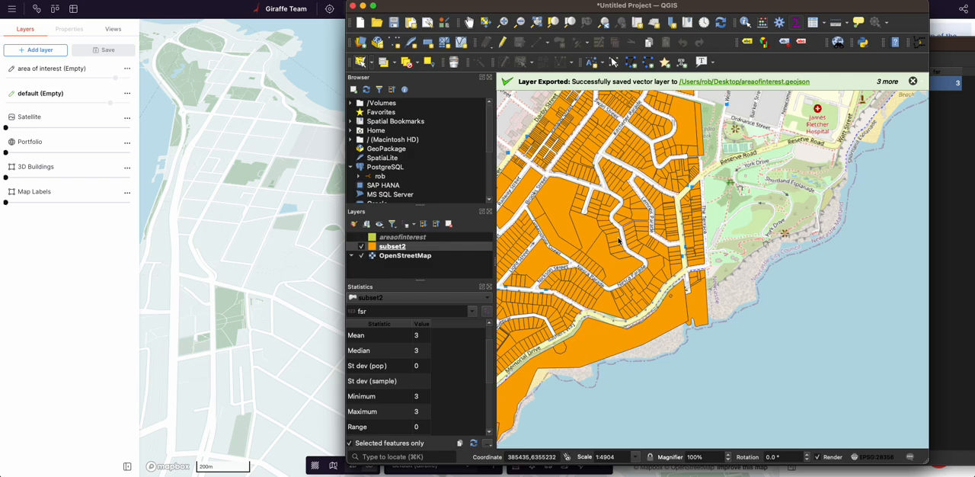
pyautogui.moveTo(621, 253)
pyautogui.mouseDown()
pyautogui.moveTo(647, 257)
pyautogui.moveTo(626, 262)
pyautogui.mouseUp()
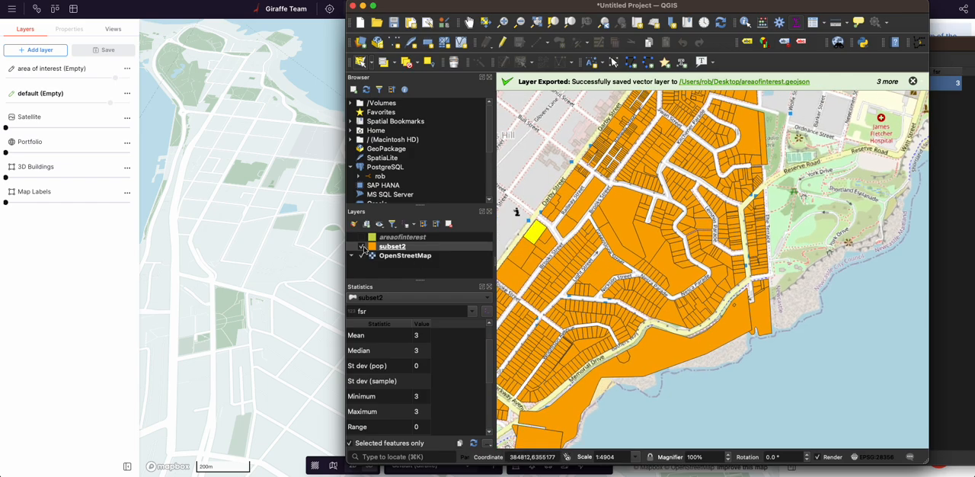
pyautogui.moveTo(533, 251); pyautogui.dragTo(571, 255)
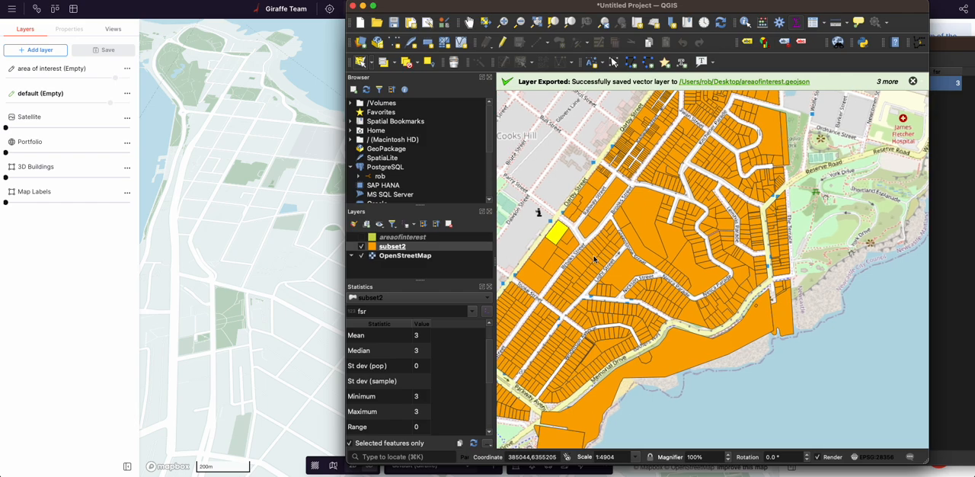
pyautogui.scroll(-3, 547, 237)
pyautogui.scroll(3, 525, 243)
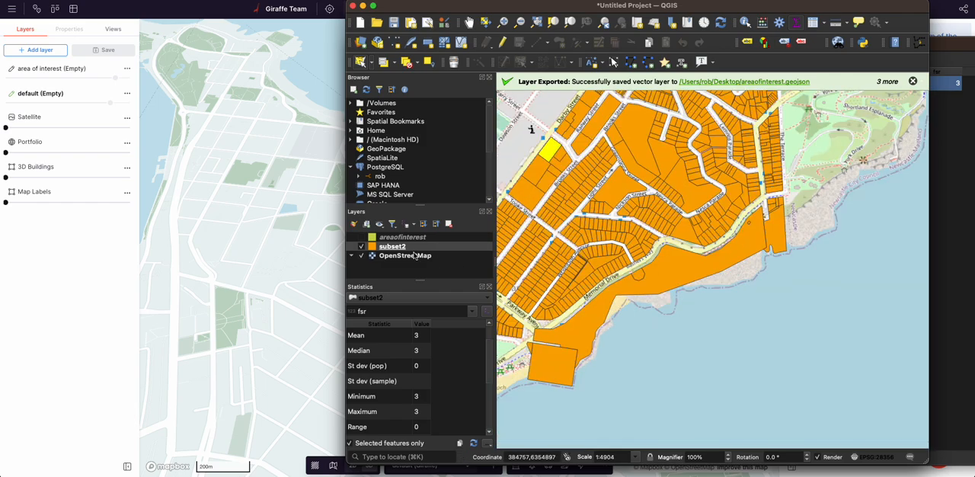
pyautogui.click(283, 254)
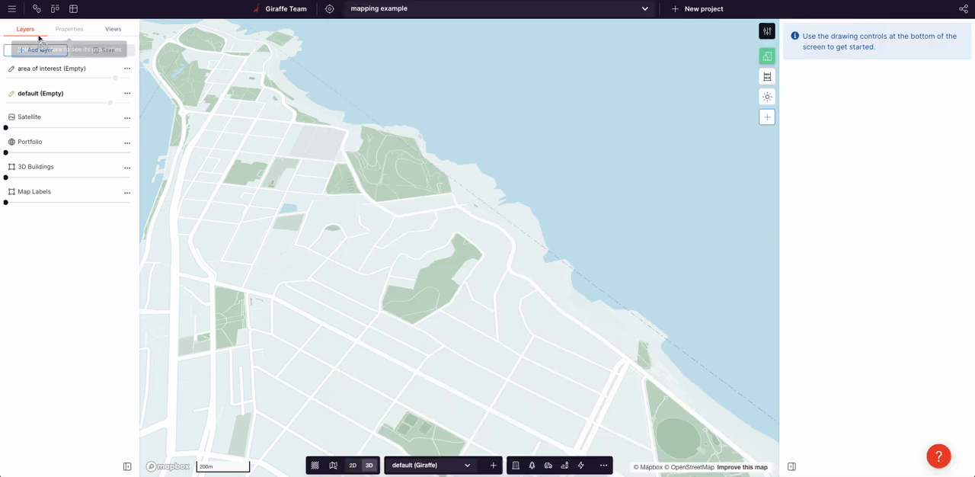
# - Add a new layer by uploading subset2.geojson from the Desktop
pyautogui.click(14, 51)
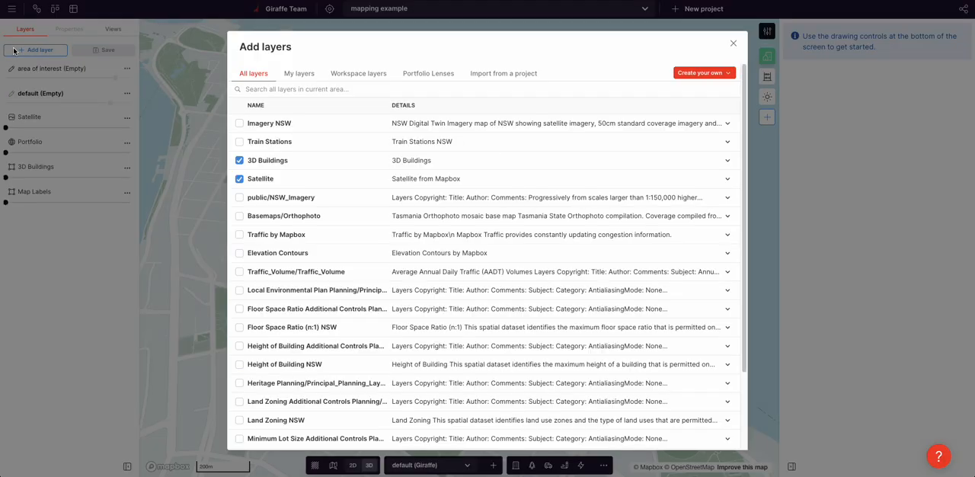
pyautogui.click(704, 73)
pyautogui.click(640, 107)
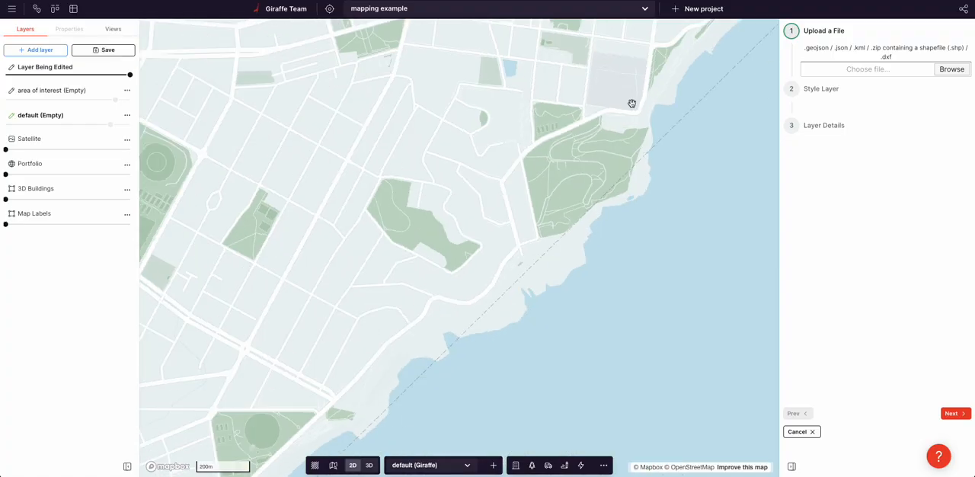
pyautogui.click(952, 68)
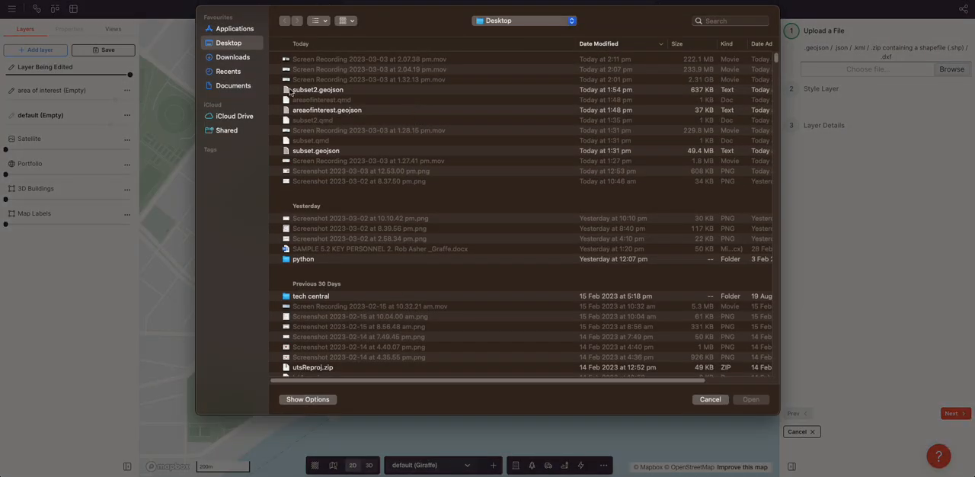
pyautogui.click(318, 90)
pyautogui.click(751, 399)
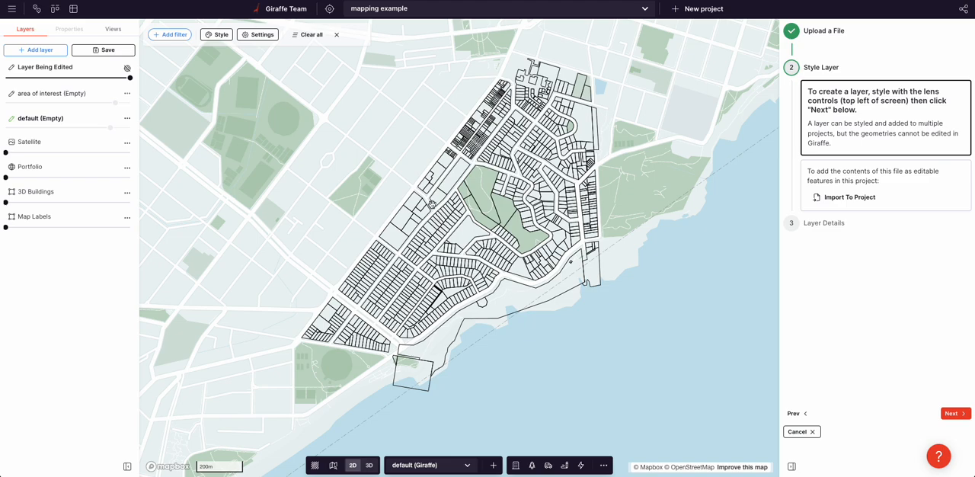
pyautogui.scroll(2, 431, 204)
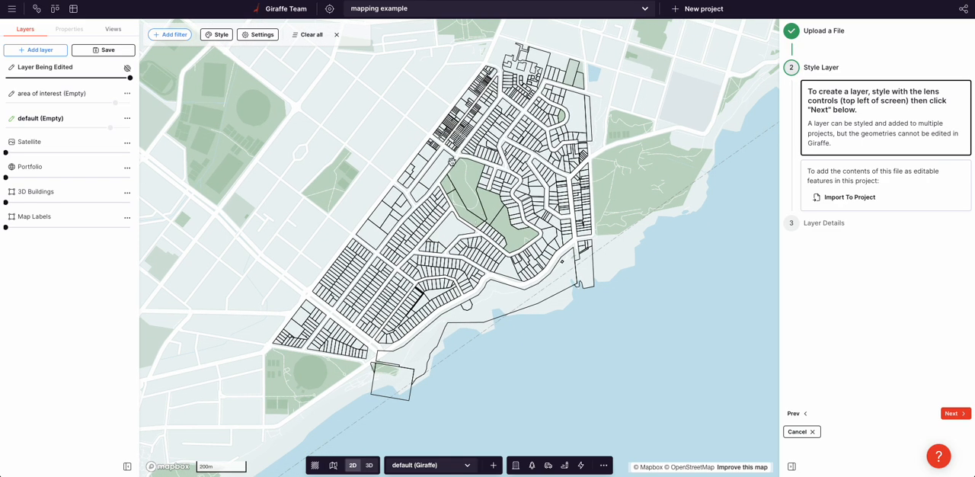
# - Style the uploaded parcels as Fill geometry coloured by the fsr attribute
pyautogui.click(217, 34)
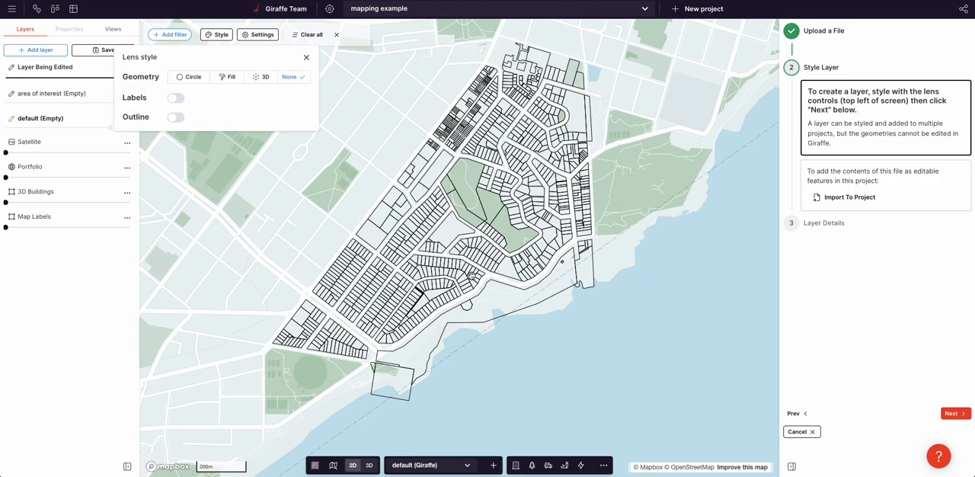
pyautogui.click(227, 76)
pyautogui.click(145, 107)
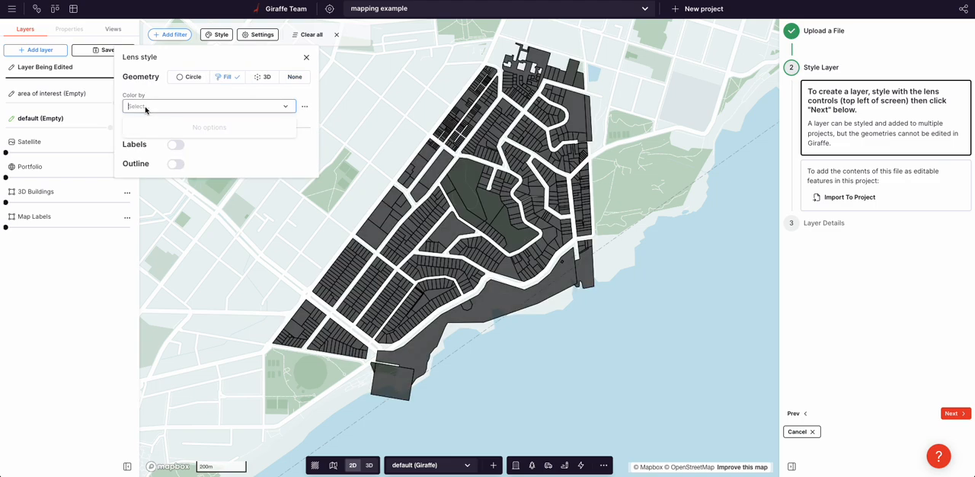
pyautogui.click(404, 120)
pyautogui.scroll(3, 404, 120)
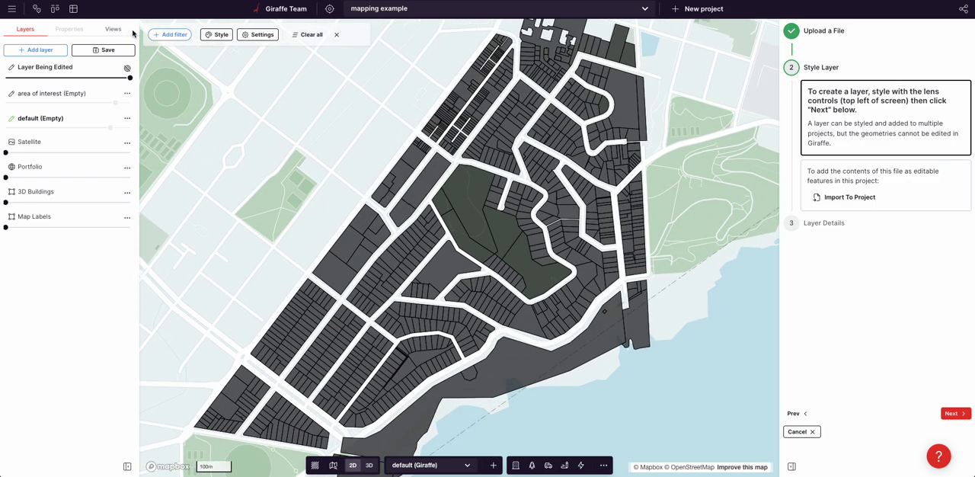
pyautogui.click(218, 36)
pyautogui.click(202, 106)
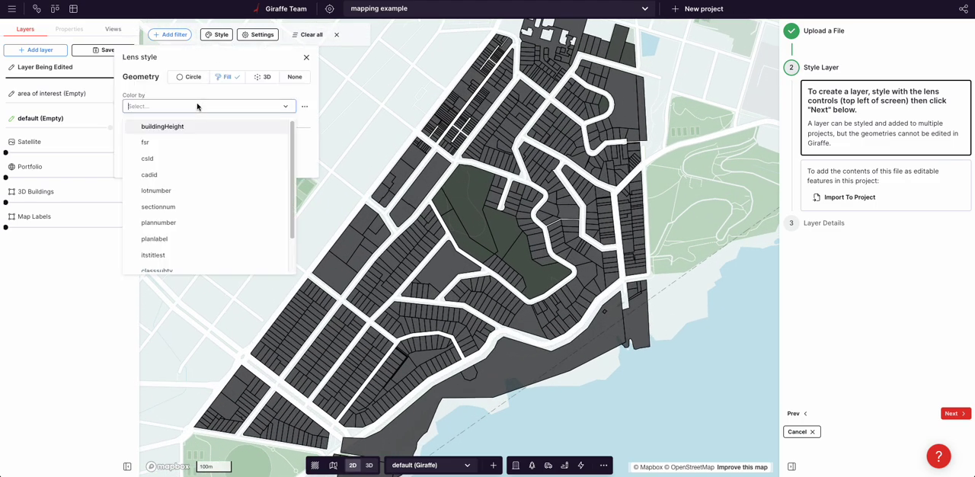
pyautogui.click(150, 145)
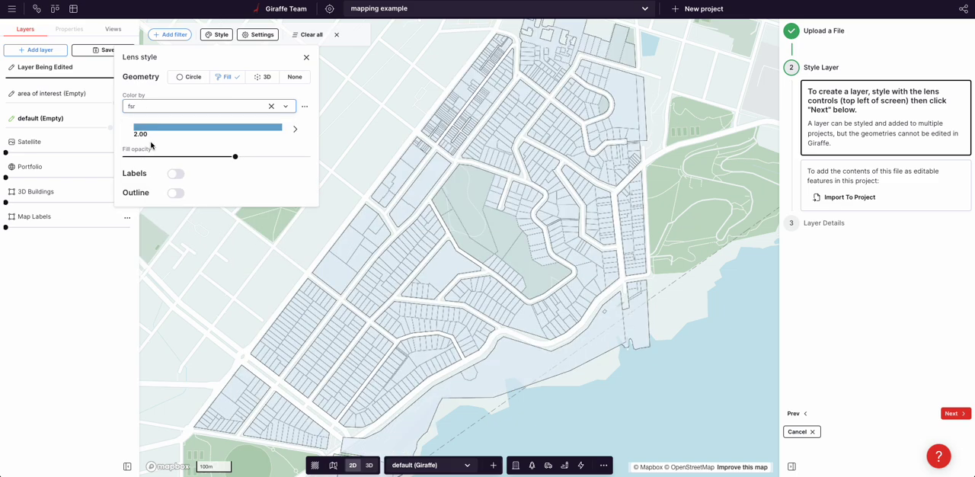
# - Edit the fsr colour map, turning one colour stop tan, and update the parcels
pyautogui.click(188, 130)
pyautogui.doubleClick(484, 163)
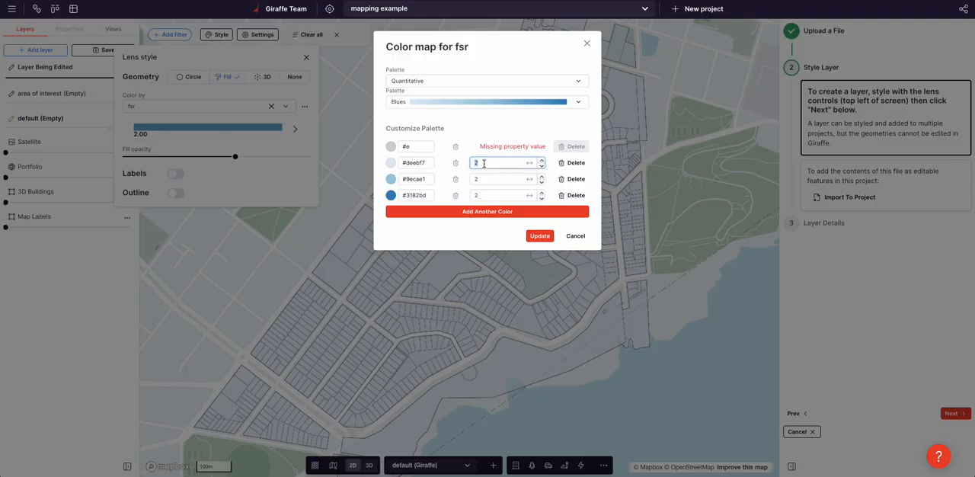
pyautogui.click(391, 162)
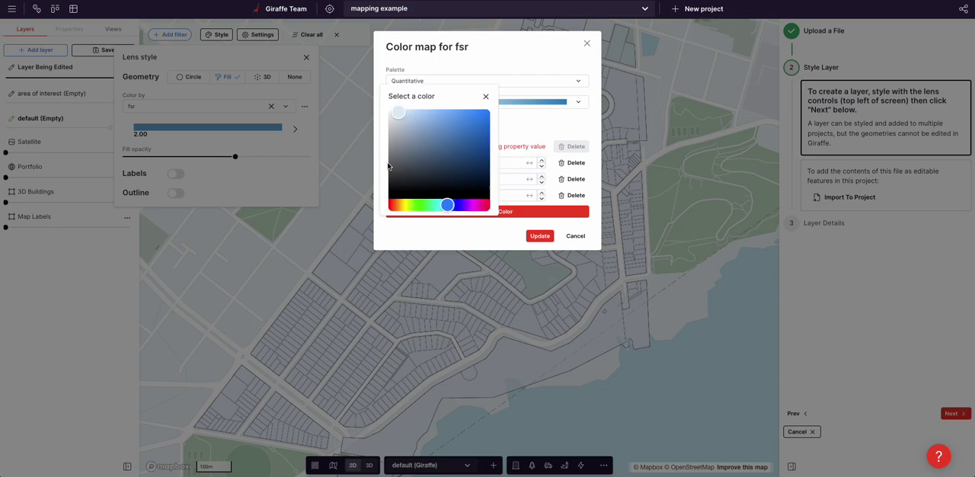
pyautogui.click(400, 204)
pyautogui.click(423, 114)
pyautogui.click(539, 235)
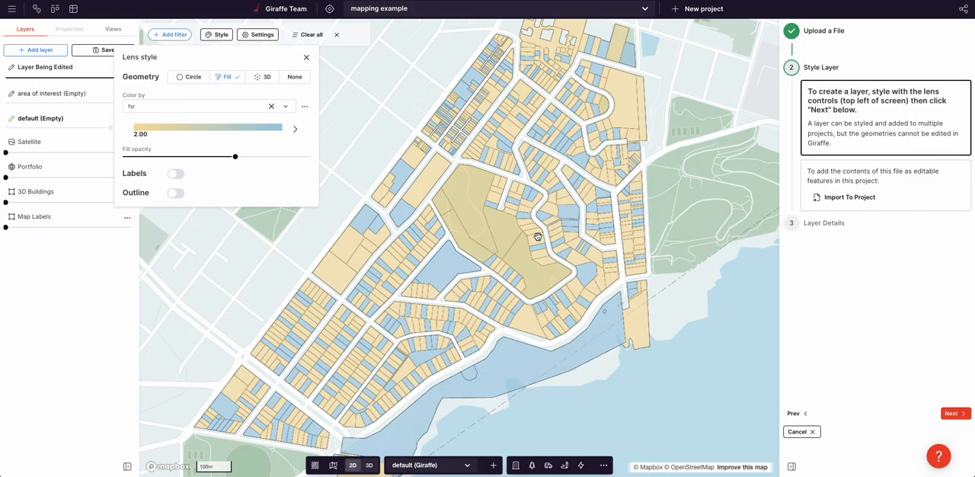
# - Recentre the map on the recoloured parcels and inspect one parcel's attributes
pyautogui.moveTo(537, 237); pyautogui.dragTo(515, 229)
pyautogui.scroll(-5, 516, 229)
pyautogui.scroll(3, 457, 213)
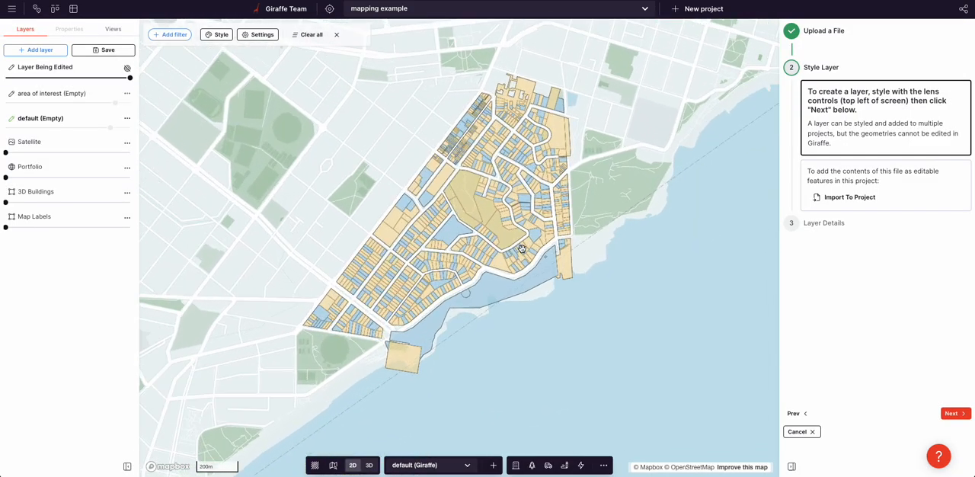
pyautogui.moveTo(457, 214); pyautogui.dragTo(405, 186)
pyautogui.scroll(3, 476, 257)
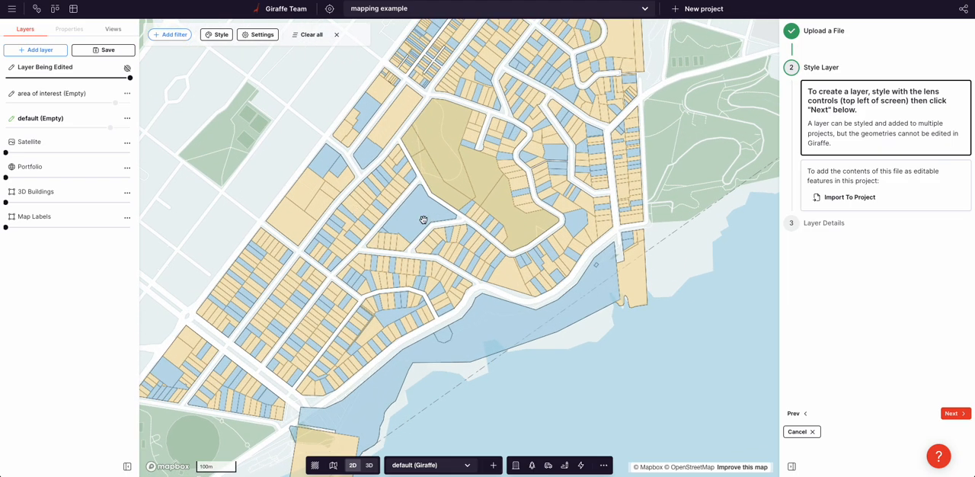
pyautogui.click(408, 220)
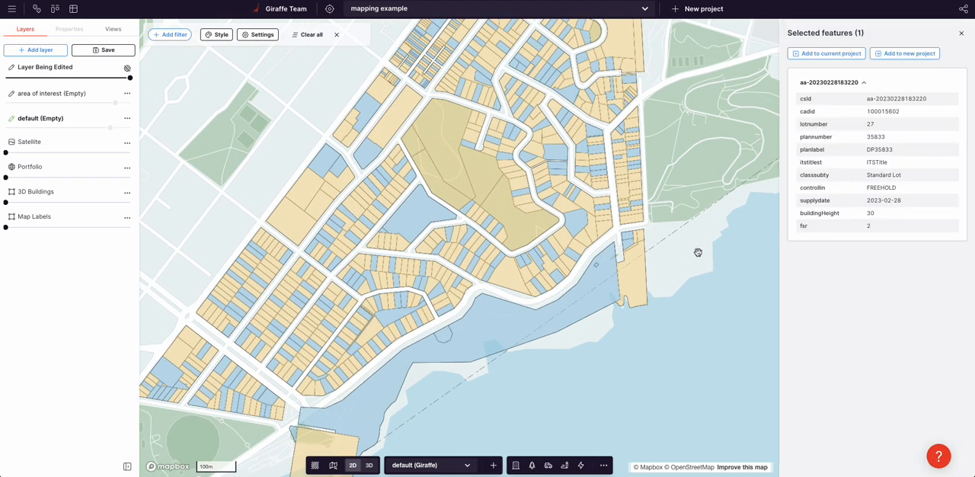
pyautogui.scroll(2, 591, 227)
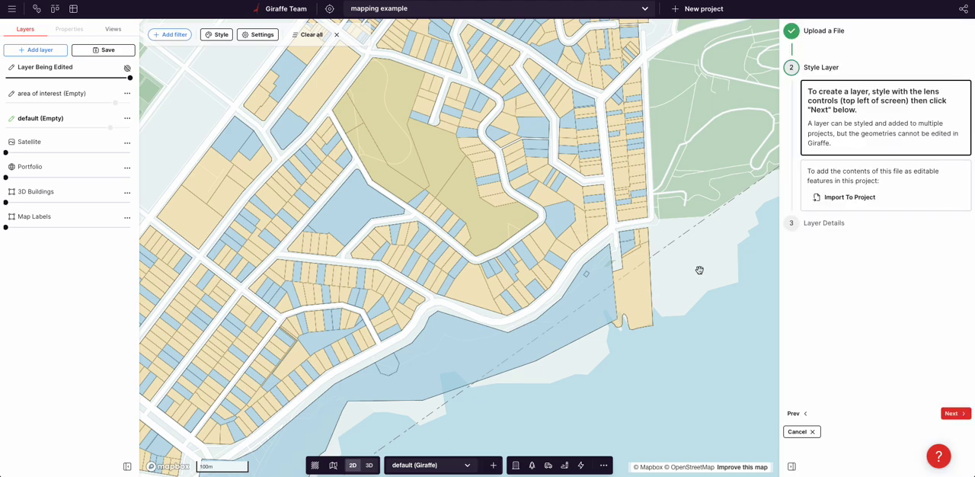
pyautogui.scroll(-3, 700, 270)
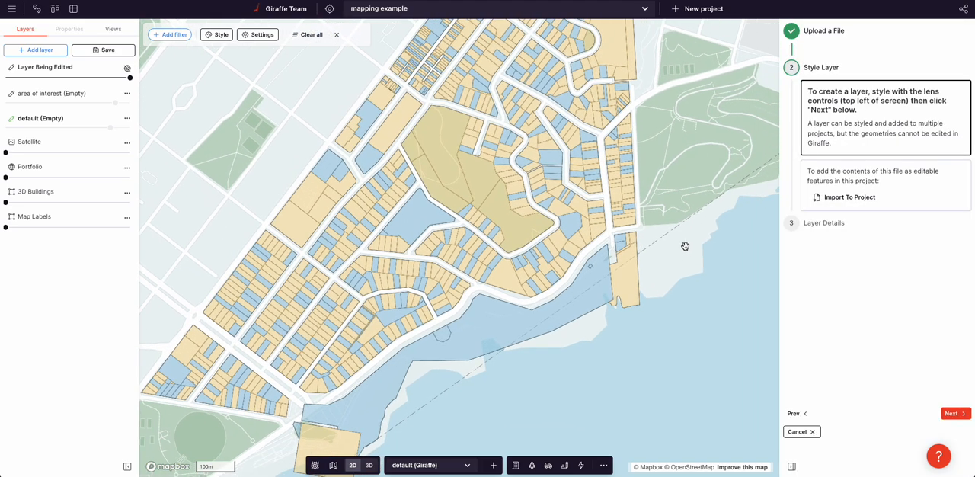
pyautogui.scroll(1, 685, 246)
pyautogui.scroll(-3, 685, 246)
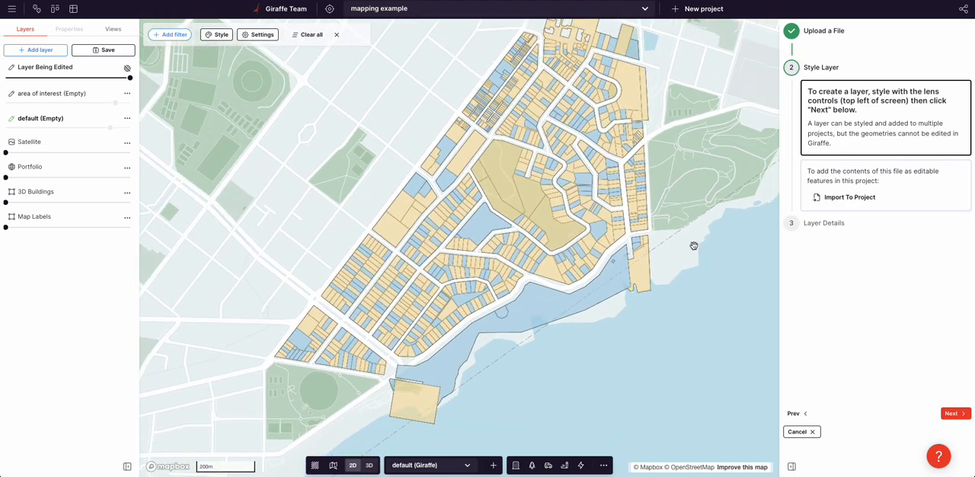
pyautogui.scroll(2, 682, 248)
pyautogui.scroll(1, 681, 250)
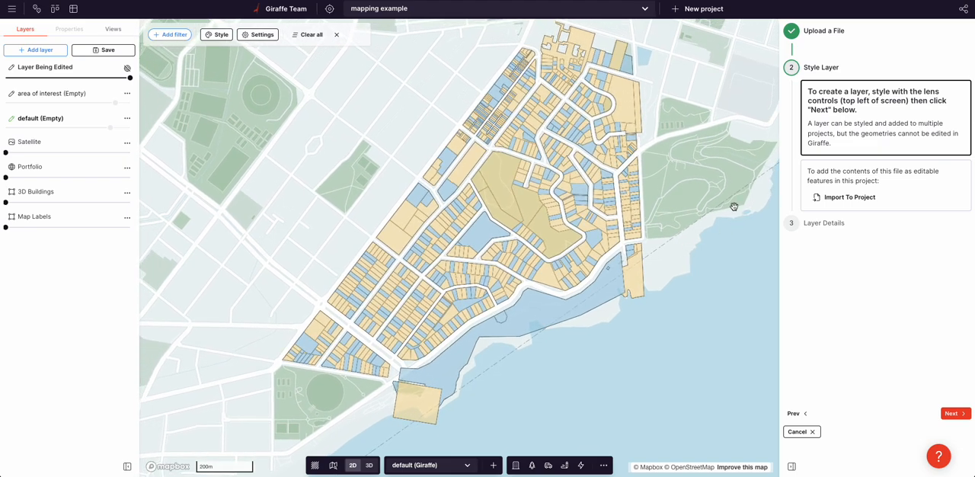
# - Name the layer 'my new peach and blue layer', save it, and lower its opacity to about 59%
pyautogui.click(954, 413)
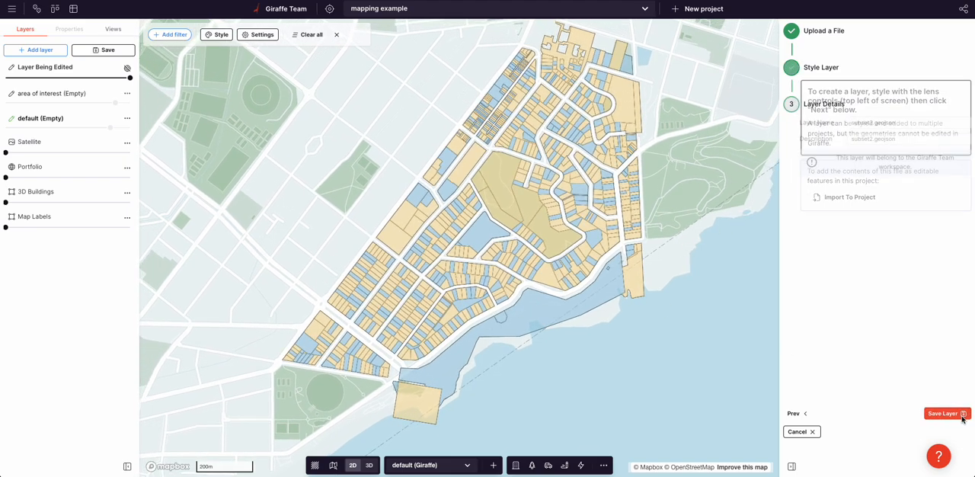
pyautogui.doubleClick(870, 124)
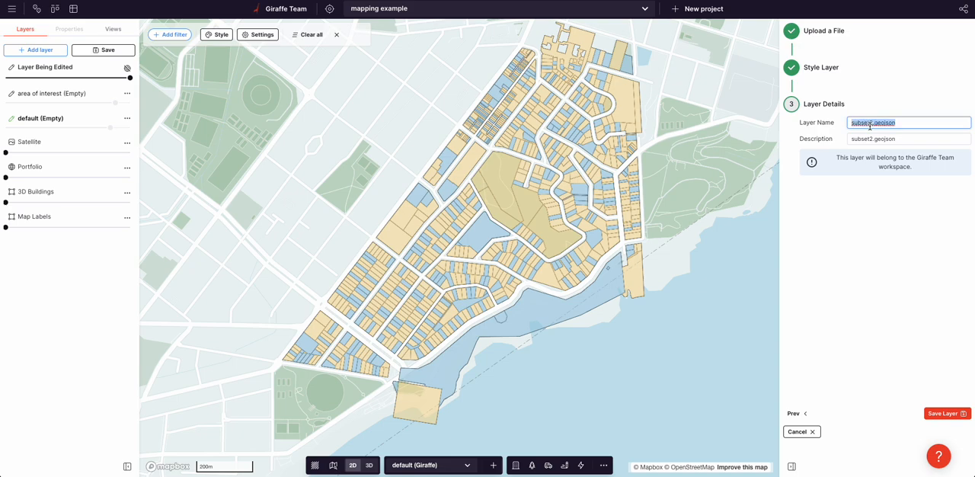
pyautogui.write('my new peach and blue layer')
pyautogui.click(948, 414)
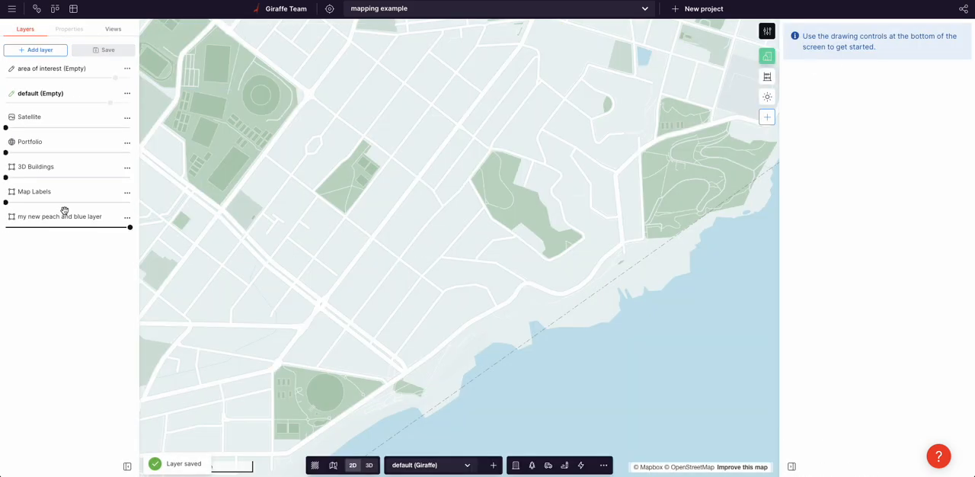
pyautogui.moveTo(129, 227)
pyautogui.mouseDown()
pyautogui.moveTo(78, 227)
pyautogui.moveTo(99, 228)
pyautogui.mouseUp()
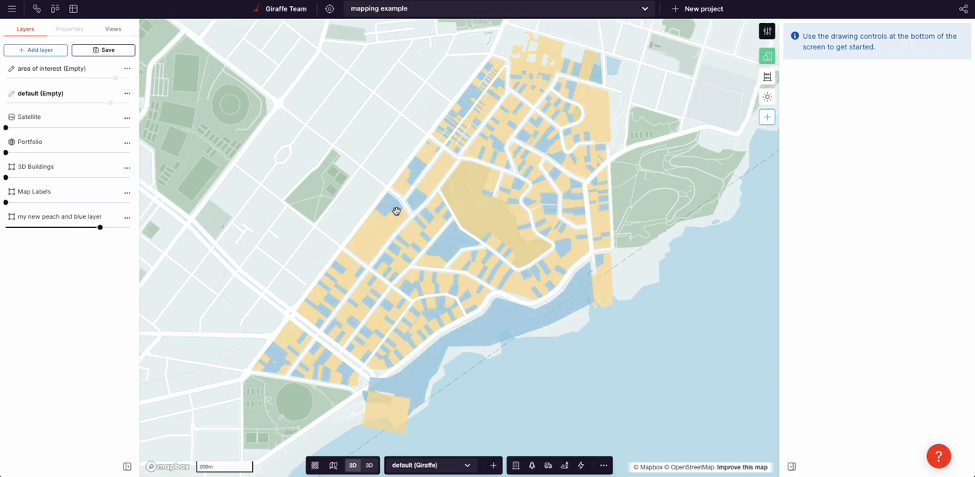
pyautogui.click(964, 8)
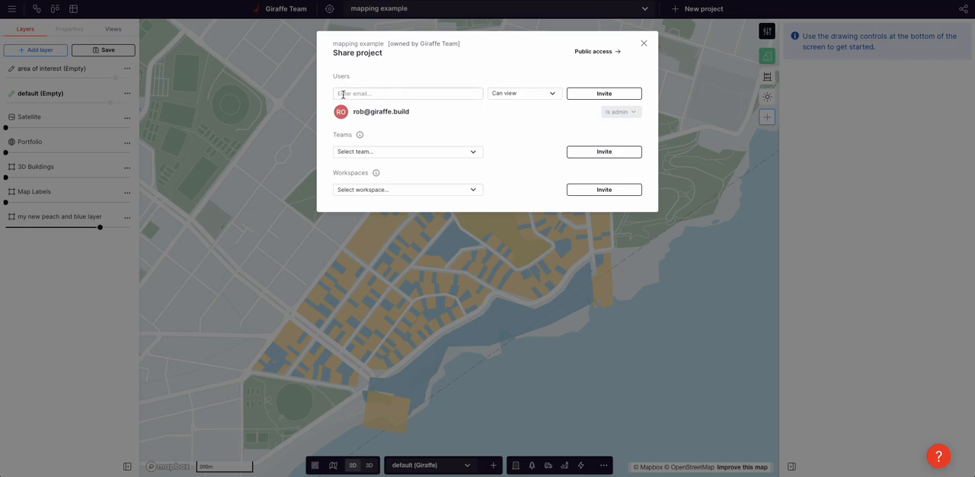
pyautogui.click(521, 94)
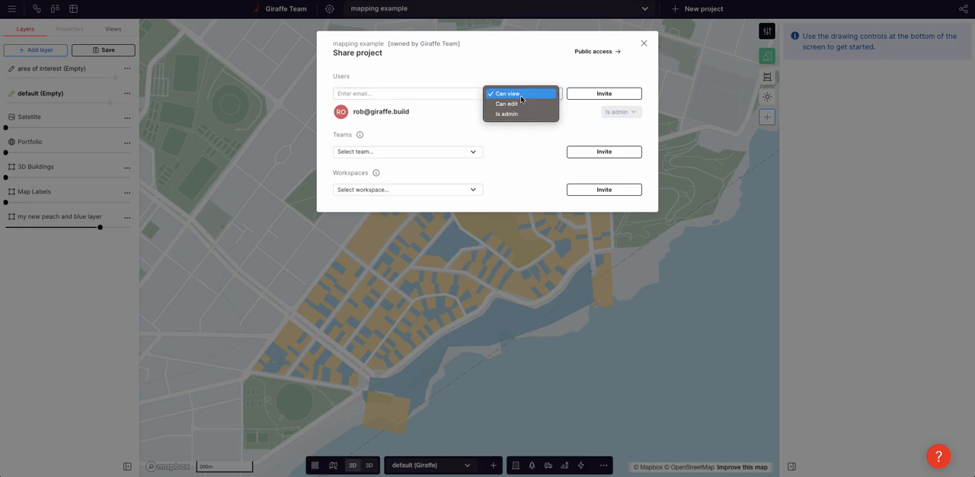
pyautogui.click(454, 125)
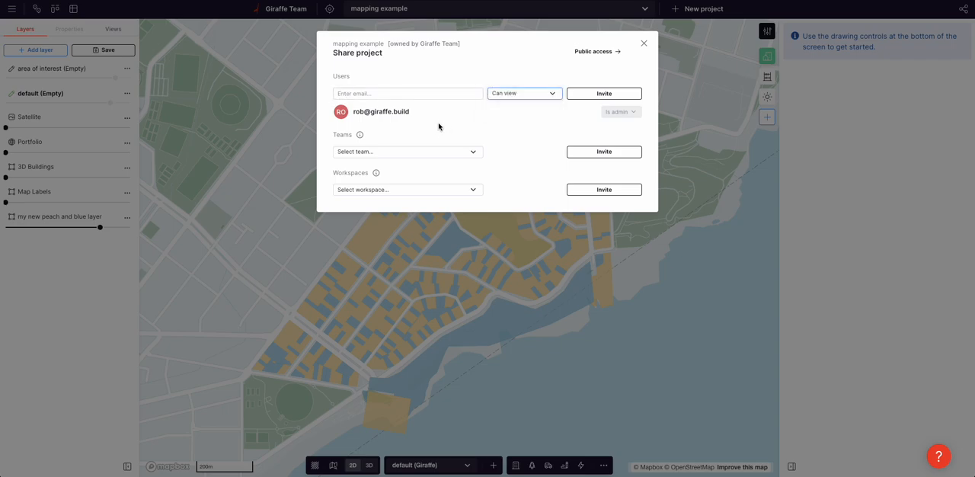
pyautogui.click(223, 255)
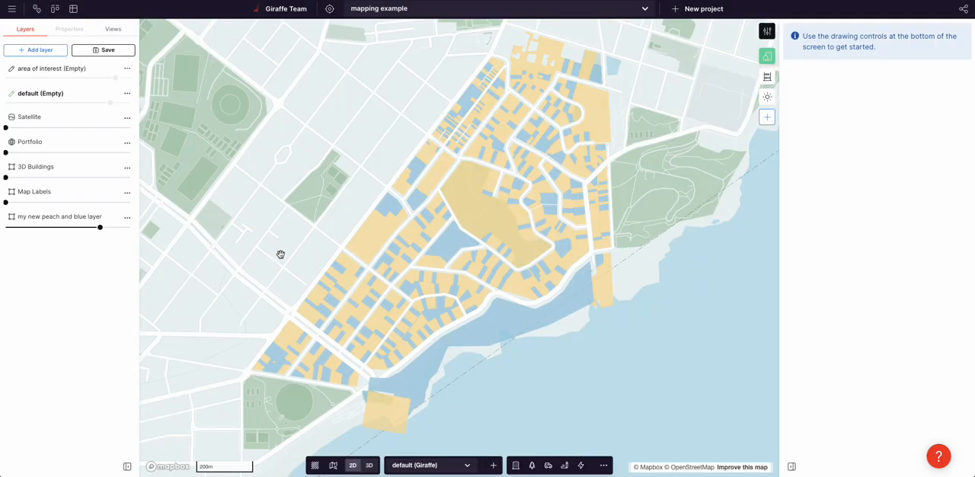
pyautogui.scroll(-3, 385, 258)
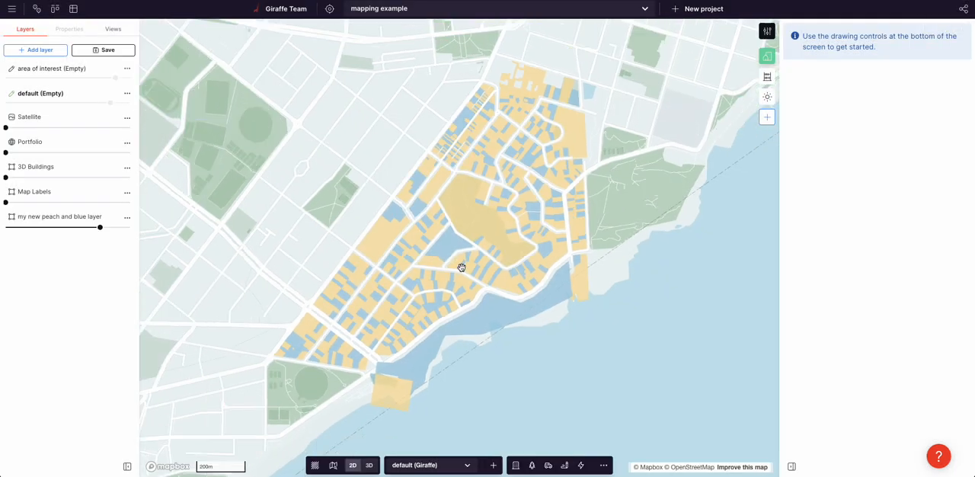
pyautogui.scroll(-3, 457, 263)
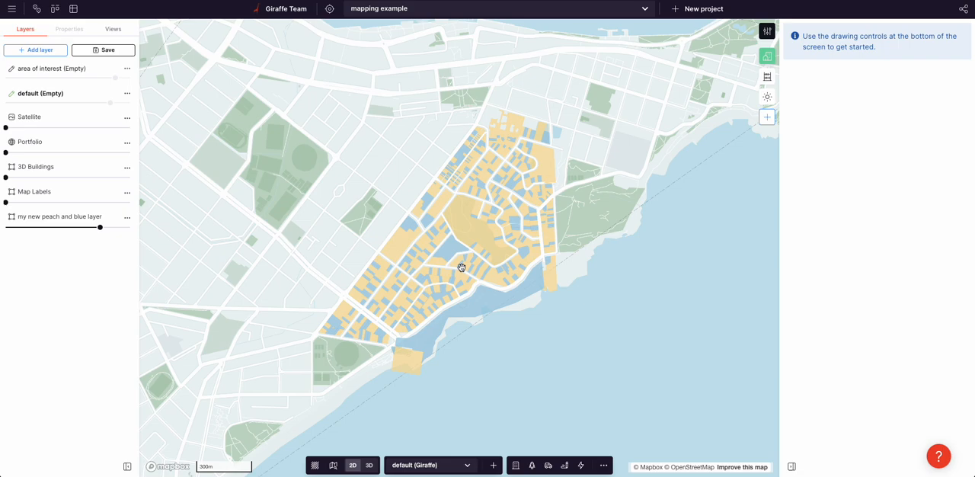
pyautogui.scroll(-3, 461, 267)
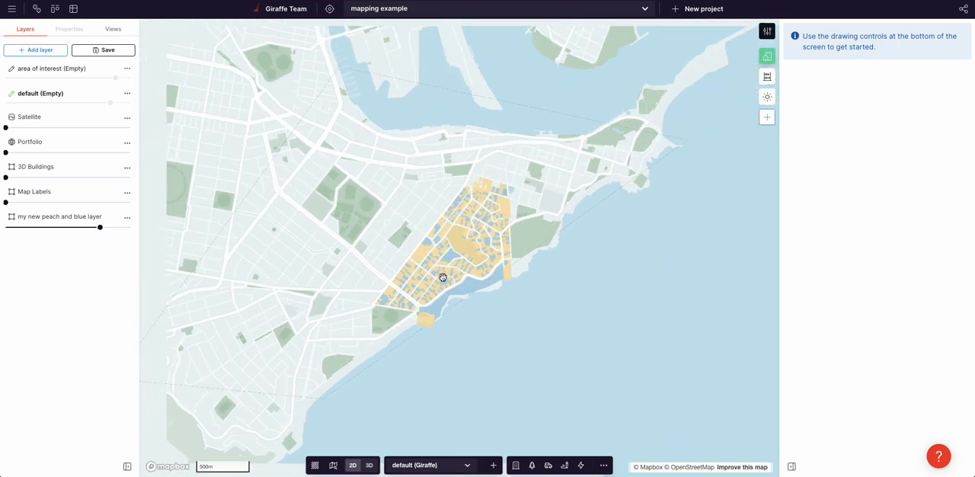
pyautogui.scroll(3, 474, 273)
pyautogui.scroll(2, 499, 263)
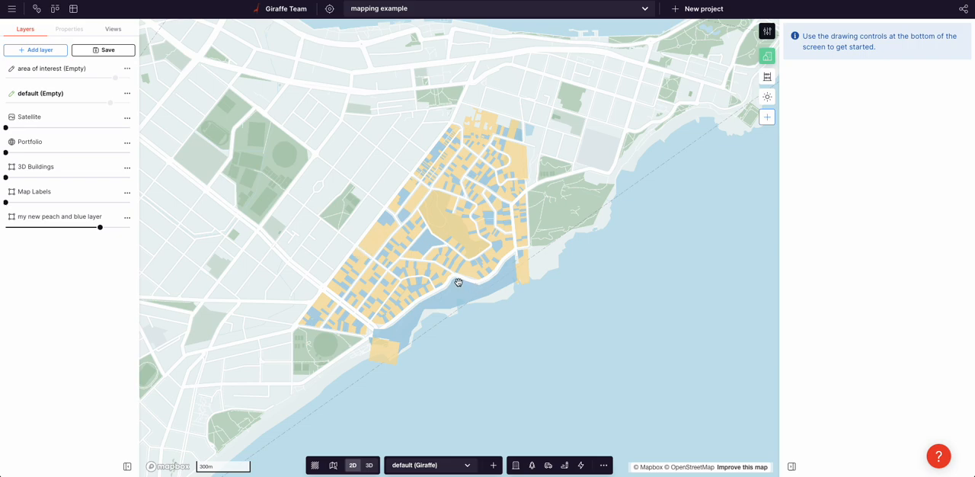
pyautogui.click(438, 246)
pyautogui.press('Escape')
pyautogui.scroll(-3, 462, 316)
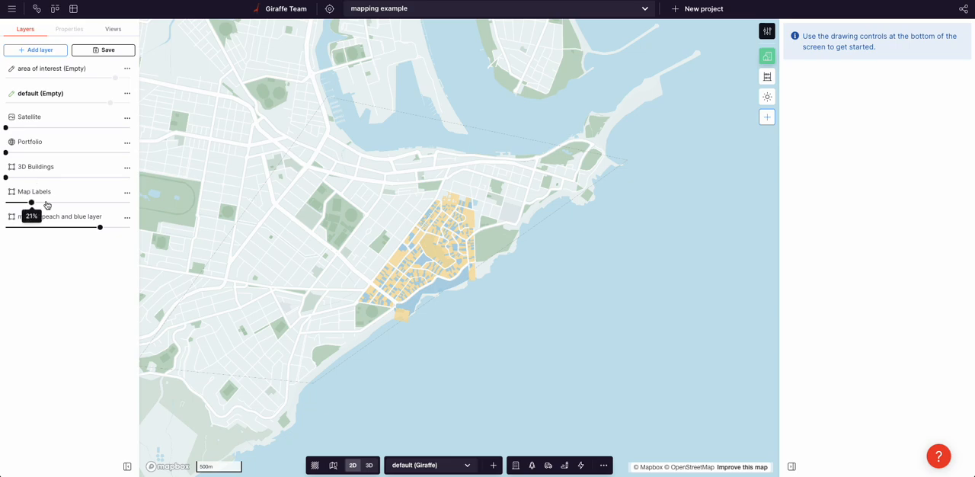
pyautogui.moveTo(5, 203)
pyautogui.mouseDown()
pyautogui.moveTo(129, 203)
pyautogui.moveTo(5, 202)
pyautogui.mouseUp()
pyautogui.scroll(2, 456, 270)
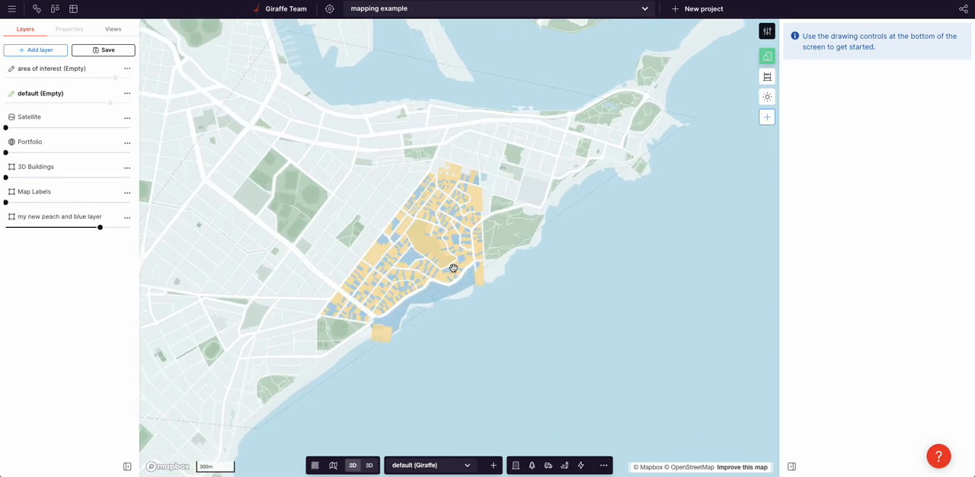
pyautogui.scroll(2, 262, 246)
pyautogui.scroll(2, 218, 235)
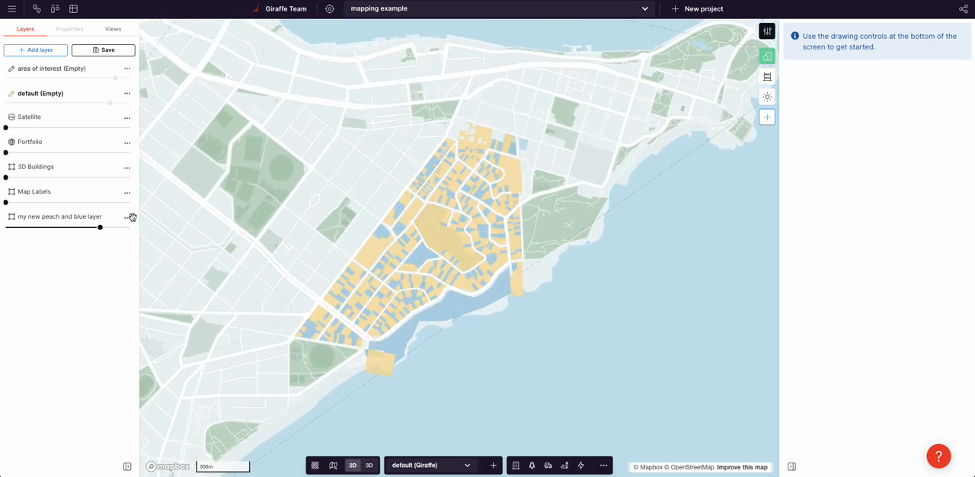
# - Through the layer's Lens style controls, change an fsr colour class to bright green and update
pyautogui.click(127, 217)
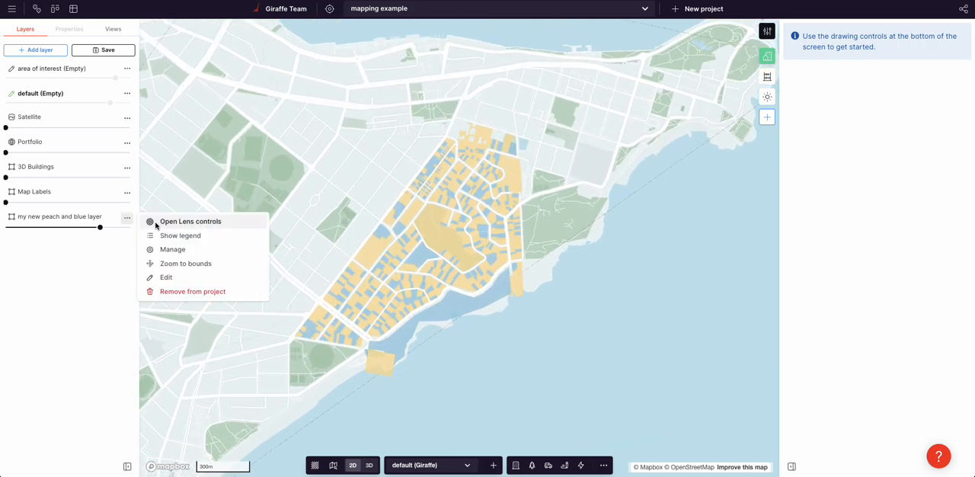
pyautogui.click(157, 224)
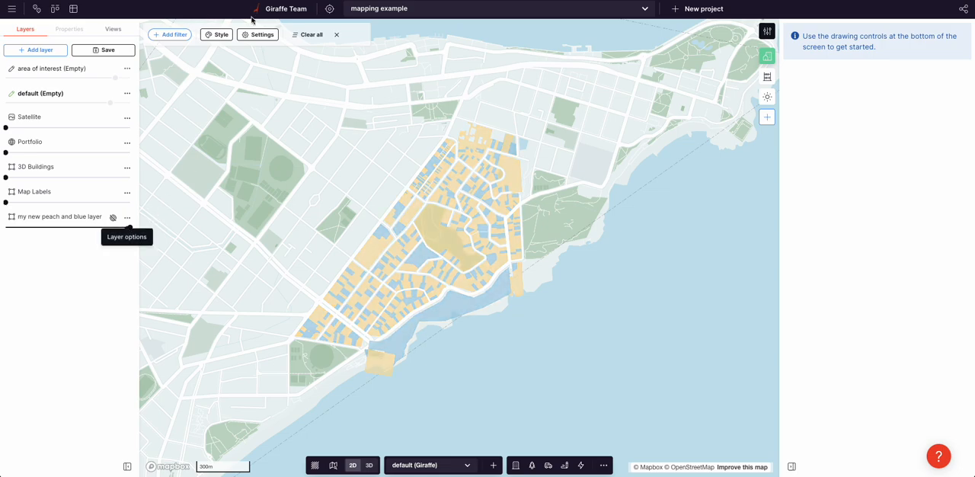
pyautogui.click(222, 35)
pyautogui.click(259, 129)
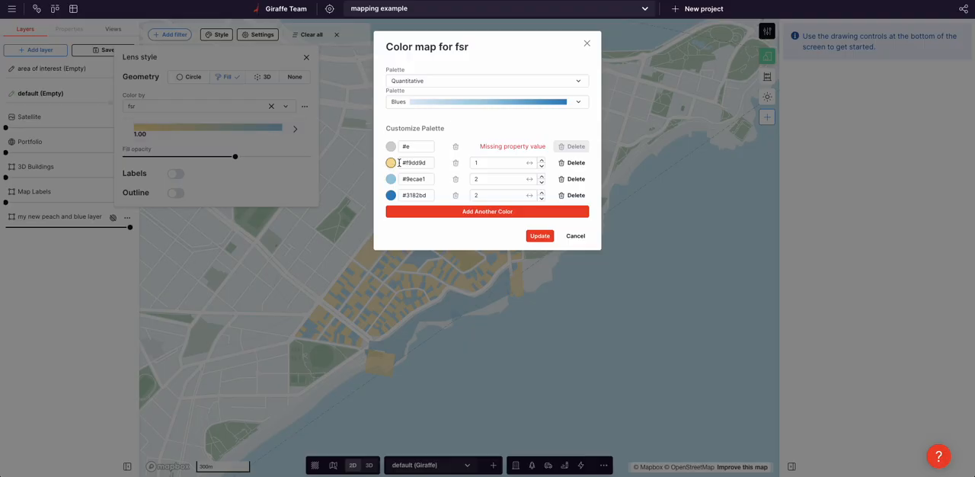
pyautogui.click(391, 178)
pyautogui.click(421, 205)
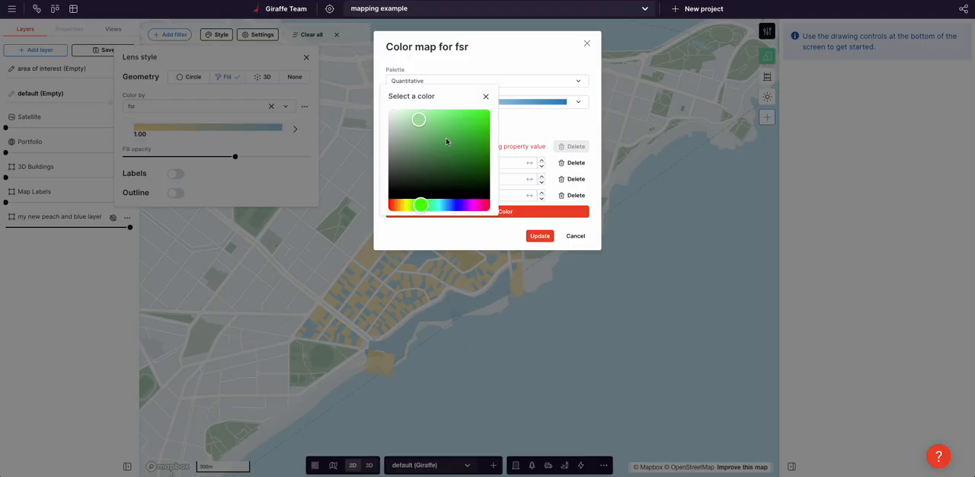
pyautogui.click(461, 114)
pyautogui.click(545, 236)
pyautogui.scroll(3, 487, 252)
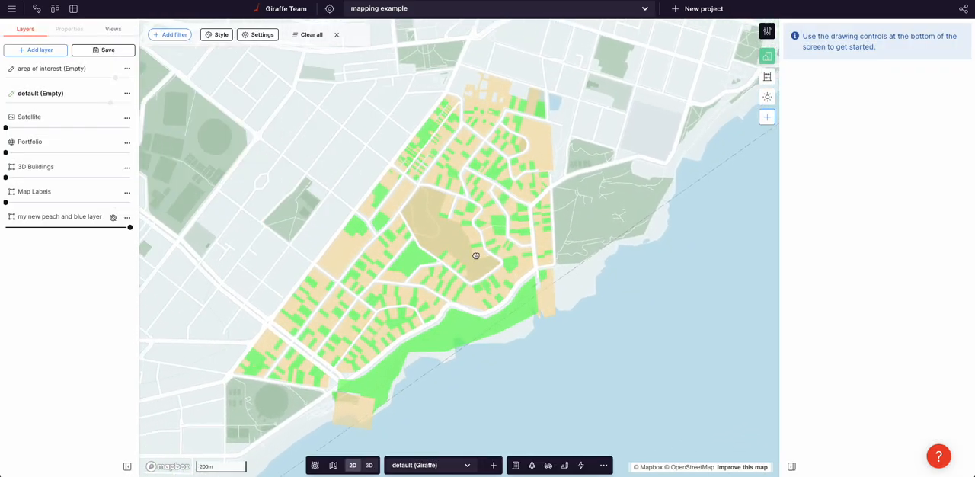
pyautogui.moveTo(472, 251)
pyautogui.mouseDown()
pyautogui.moveTo(444, 244)
pyautogui.moveTo(457, 237)
pyautogui.mouseUp()
pyautogui.click(217, 35)
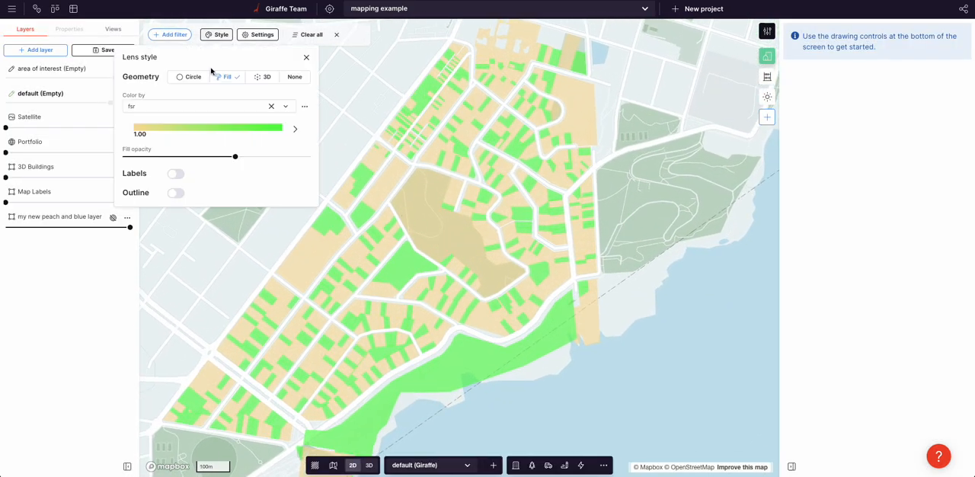
pyautogui.click(197, 106)
# - Colour the parcels by buildingHeight and edit the first, middle and last break values
pyautogui.click(162, 127)
pyautogui.doubleClick(477, 163)
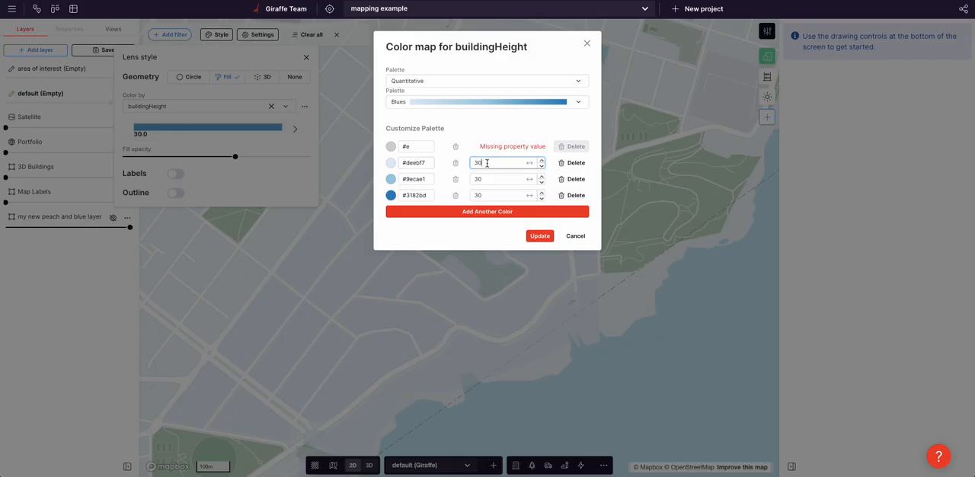
pyautogui.doubleClick(483, 195)
pyautogui.write('50')
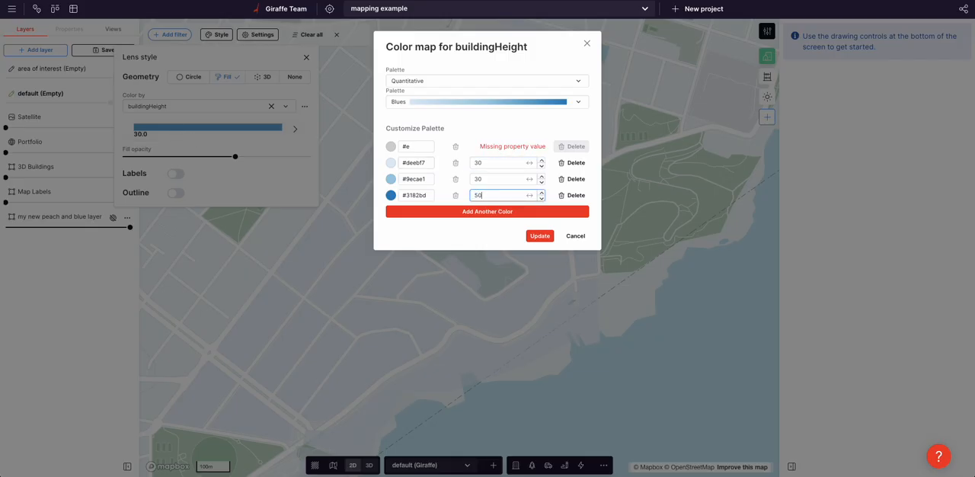
pyautogui.doubleClick(487, 179)
pyautogui.write('4')
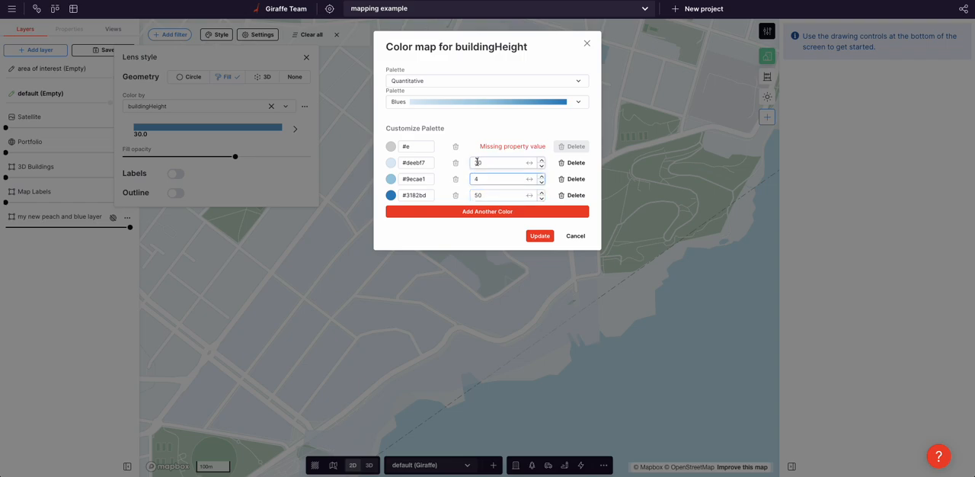
# - Set the buildingHeight classes to a pale blue to green gradient and update the map
pyautogui.click(478, 162)
pyautogui.click(390, 162)
pyautogui.click(463, 133)
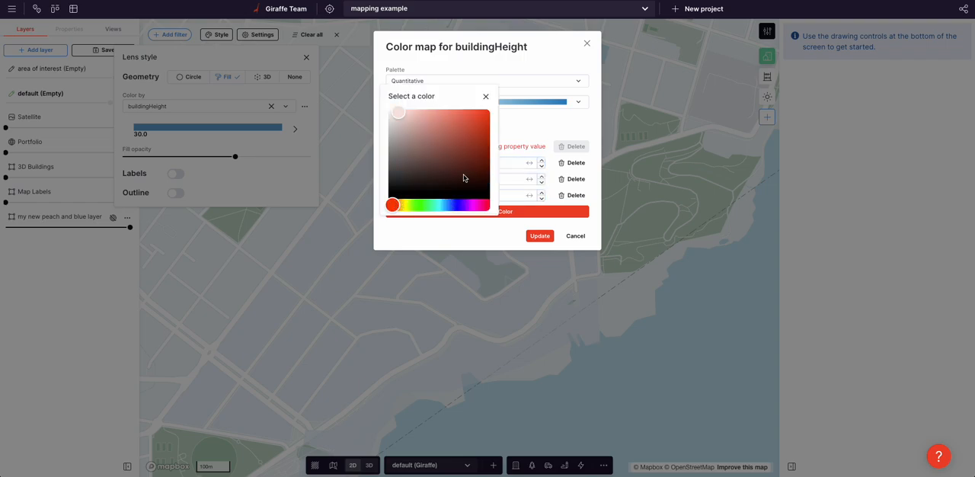
pyautogui.click(523, 158)
pyautogui.click(391, 195)
pyautogui.click(418, 204)
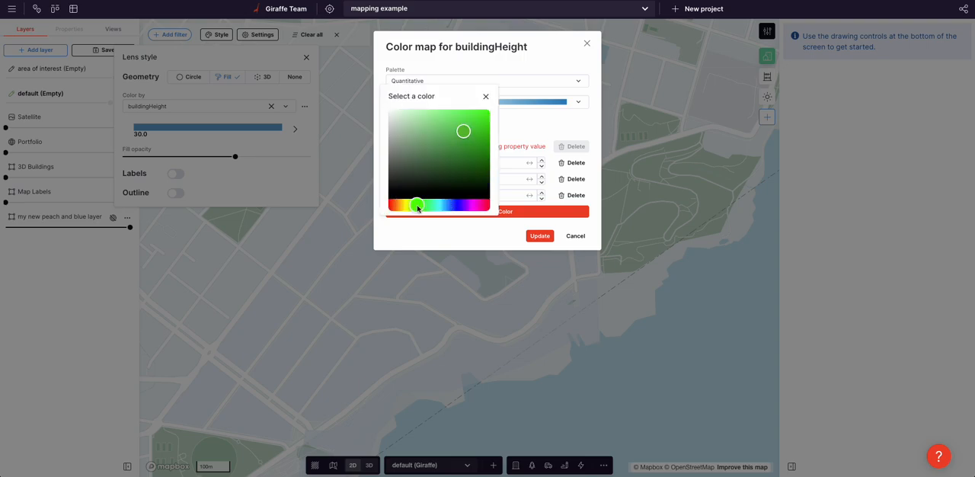
pyautogui.click(463, 137)
pyautogui.click(539, 236)
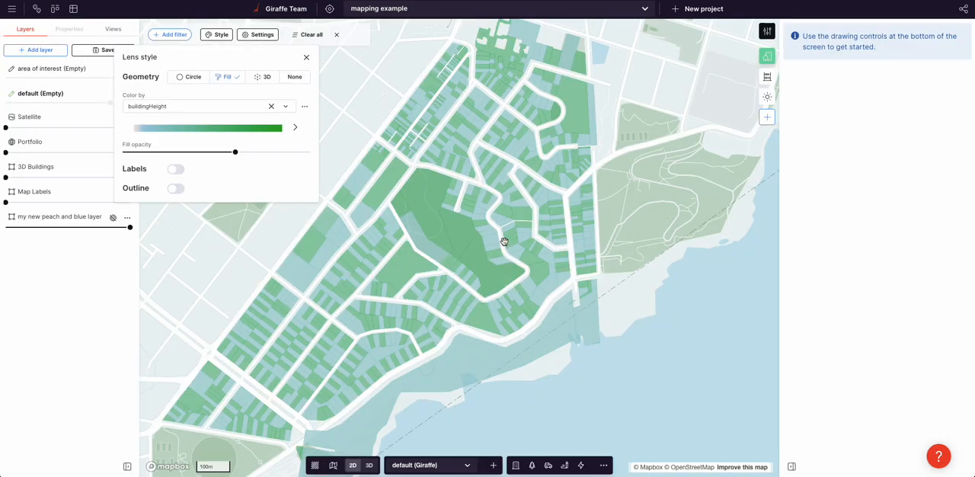
pyautogui.scroll(-1, 534, 234)
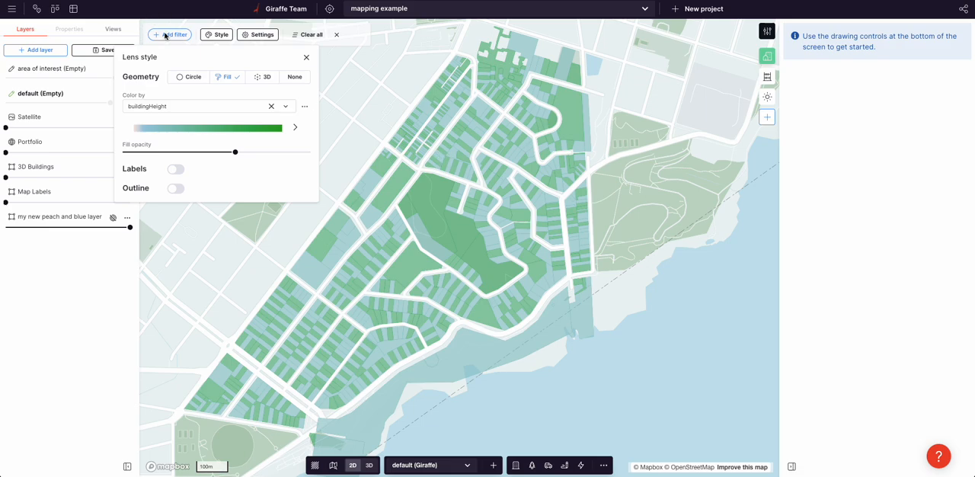
pyautogui.click(166, 35)
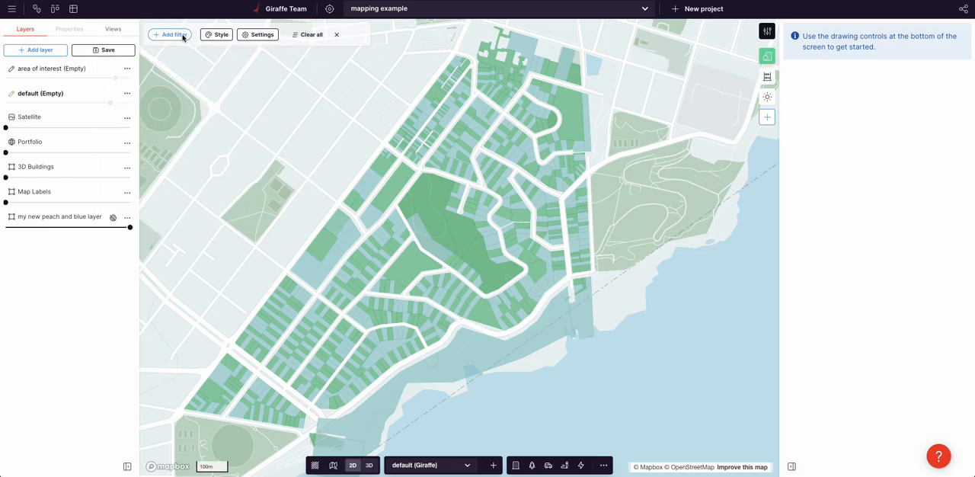
# - Add a filter keeping only parcels with fsr greater than 1, then shift the map north-east
pyautogui.click(174, 34)
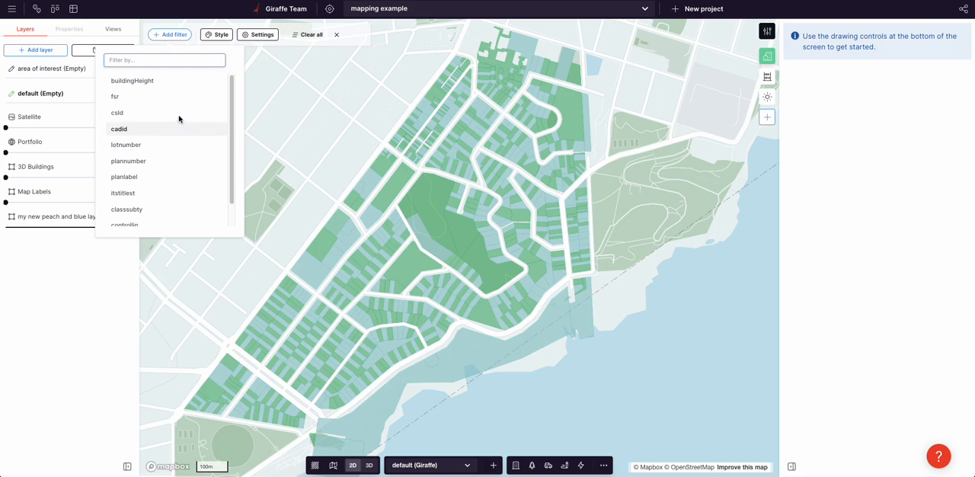
pyautogui.click(156, 96)
pyautogui.click(157, 79)
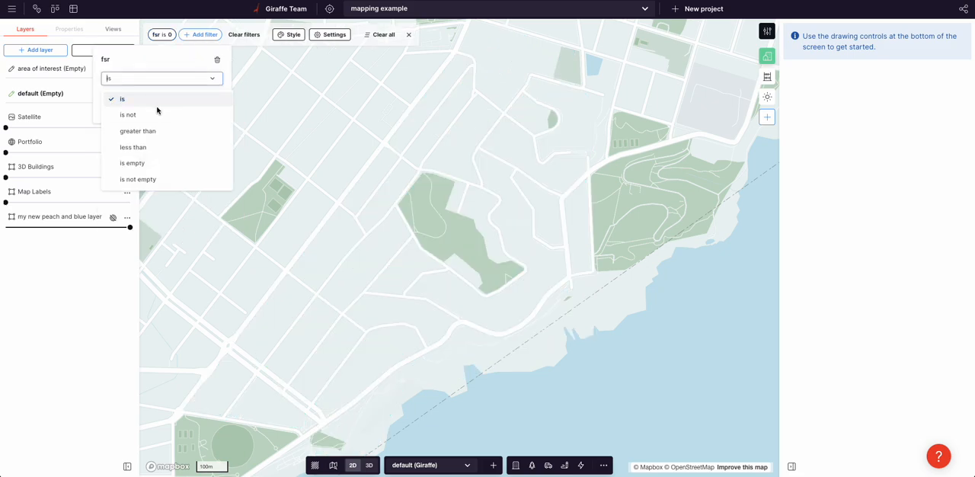
pyautogui.click(156, 133)
pyautogui.click(130, 105)
pyautogui.write('1')
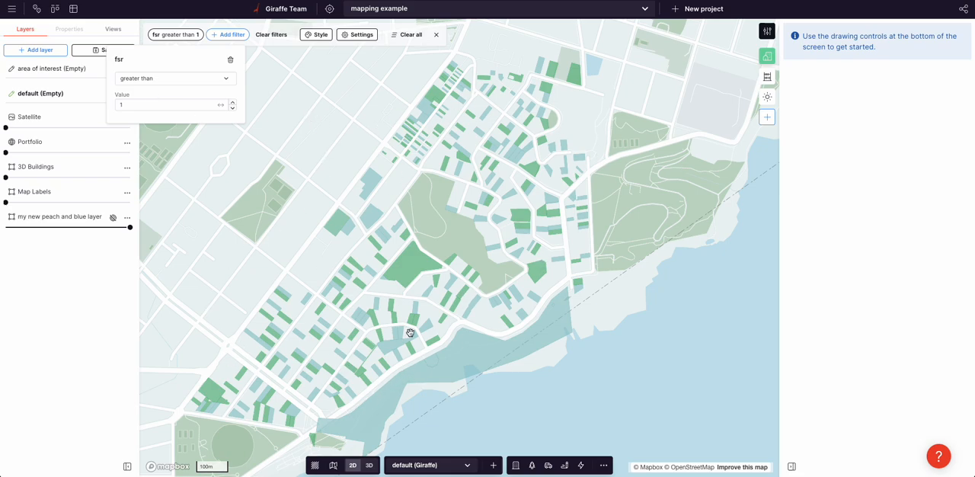
pyautogui.scroll(2, 547, 207)
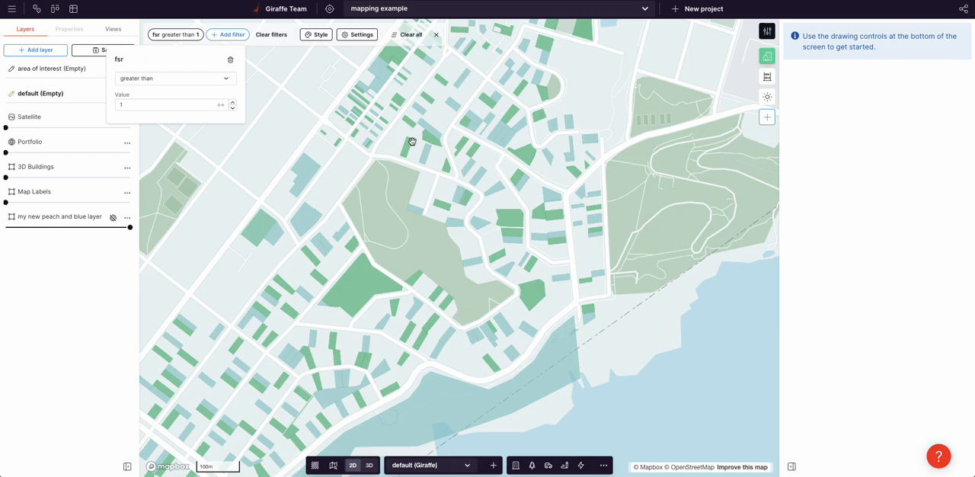
pyautogui.click(391, 295)
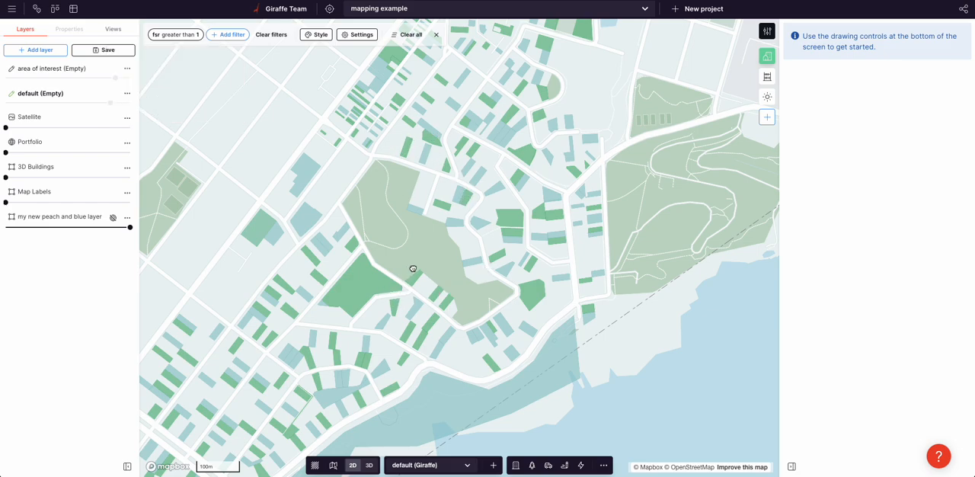
pyautogui.moveTo(412, 288); pyautogui.dragTo(447, 241)
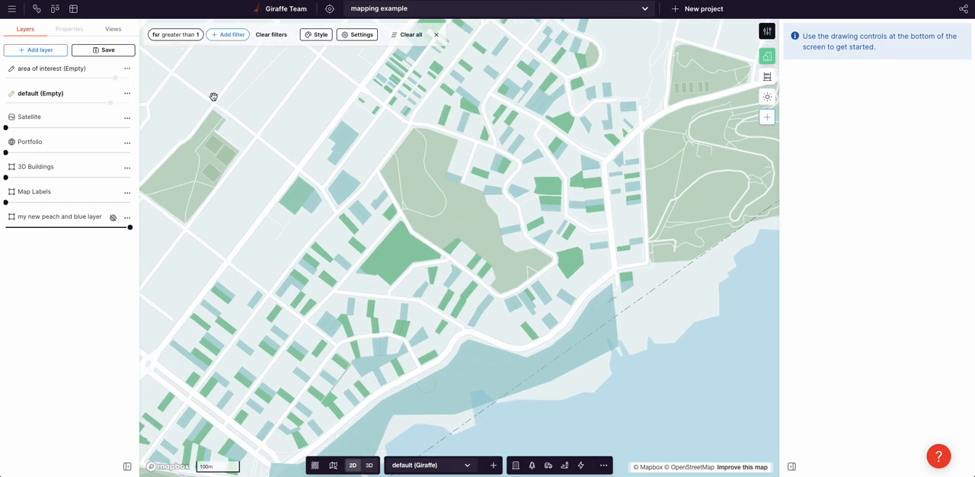
pyautogui.scroll(-1, 451, 251)
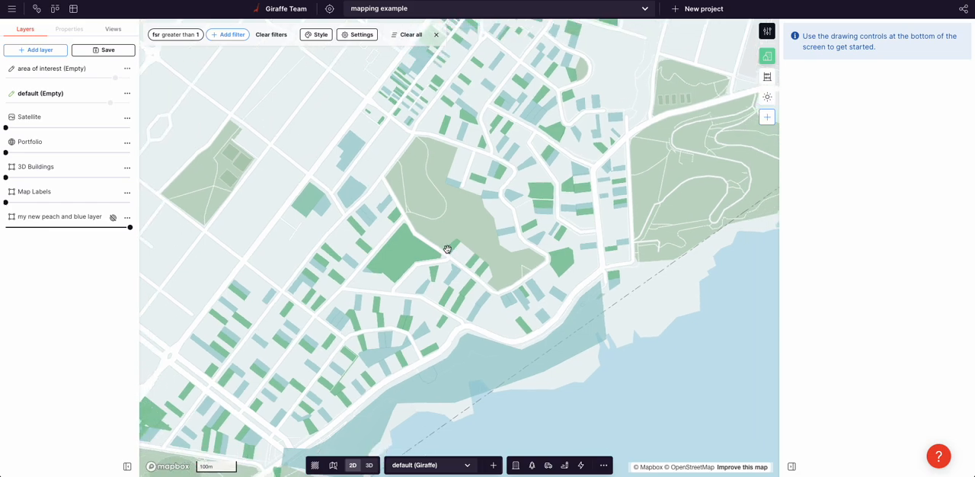
pyautogui.scroll(1, 446, 252)
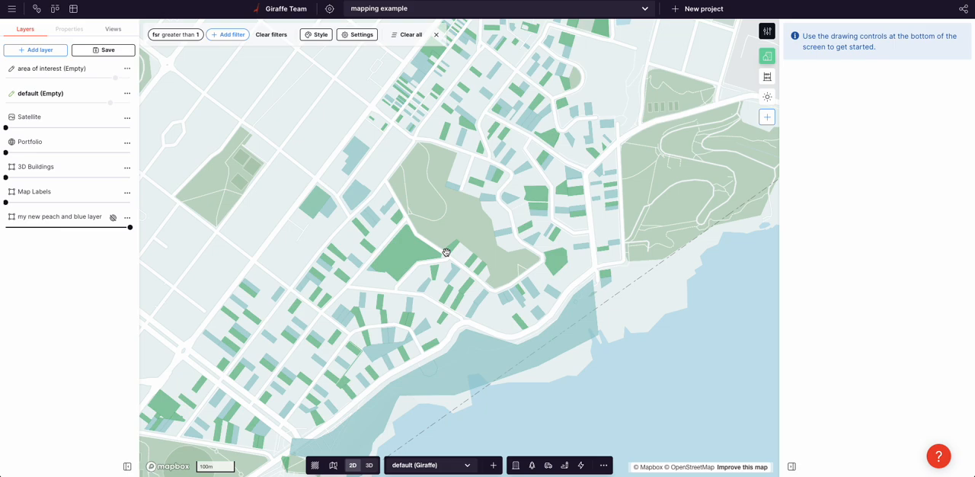
# - Clear the Lens configuration, unapply the Lens from the layer, and tilt the map into 3D
pyautogui.click(412, 35)
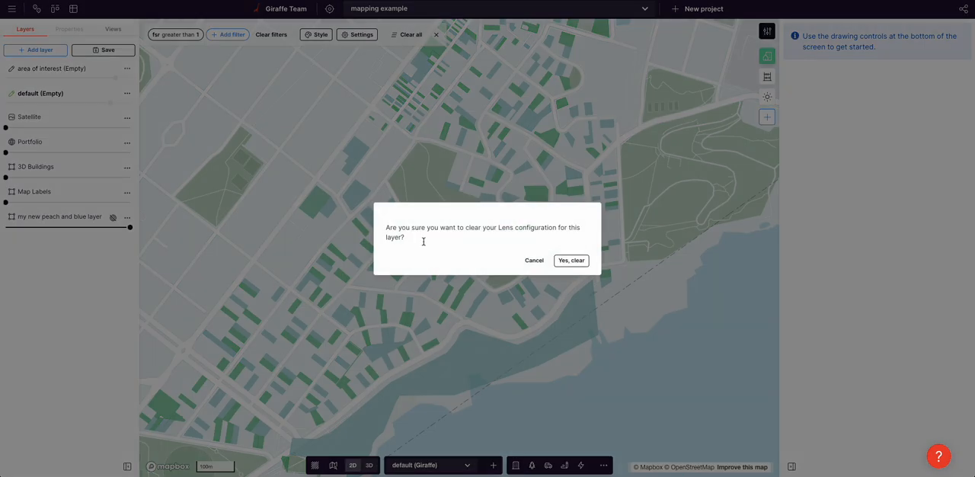
pyautogui.click(571, 260)
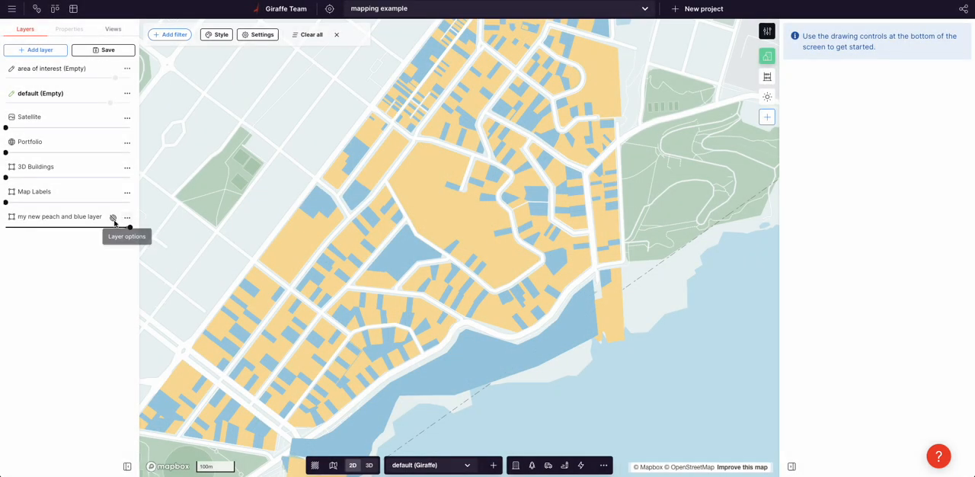
pyautogui.moveTo(342, 263); pyautogui.dragTo(381, 206)
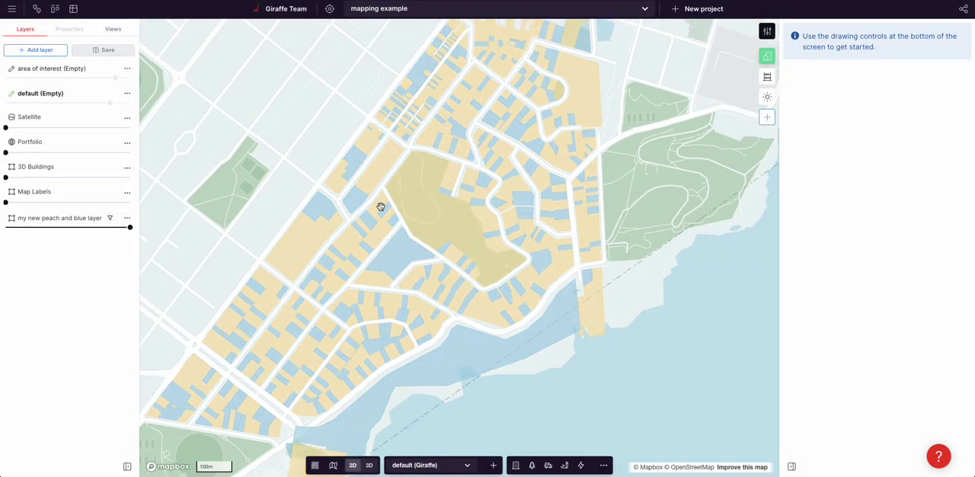
pyautogui.click(127, 218)
pyautogui.click(181, 235)
pyautogui.moveTo(129, 228)
pyautogui.mouseDown()
pyautogui.moveTo(79, 228)
pyautogui.moveTo(129, 227)
pyautogui.mouseUp()
pyautogui.scroll(-3, 403, 256)
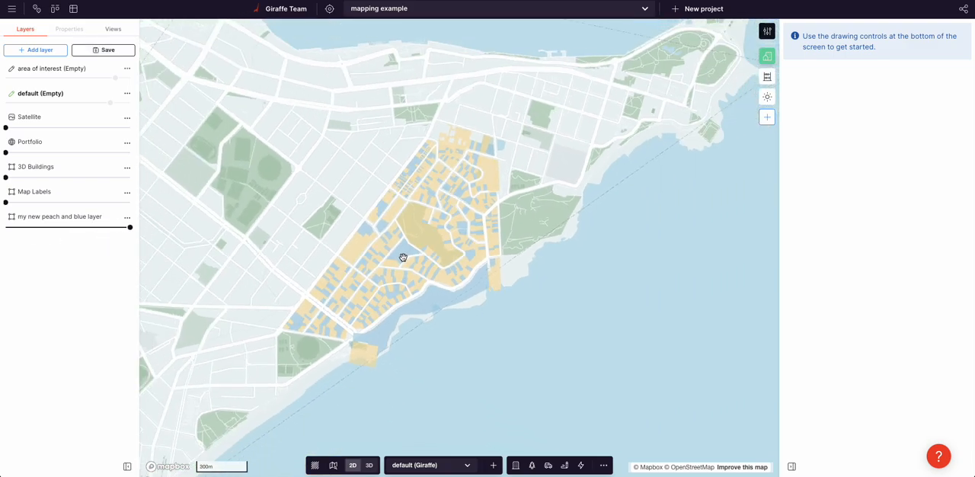
pyautogui.scroll(1, 400, 270)
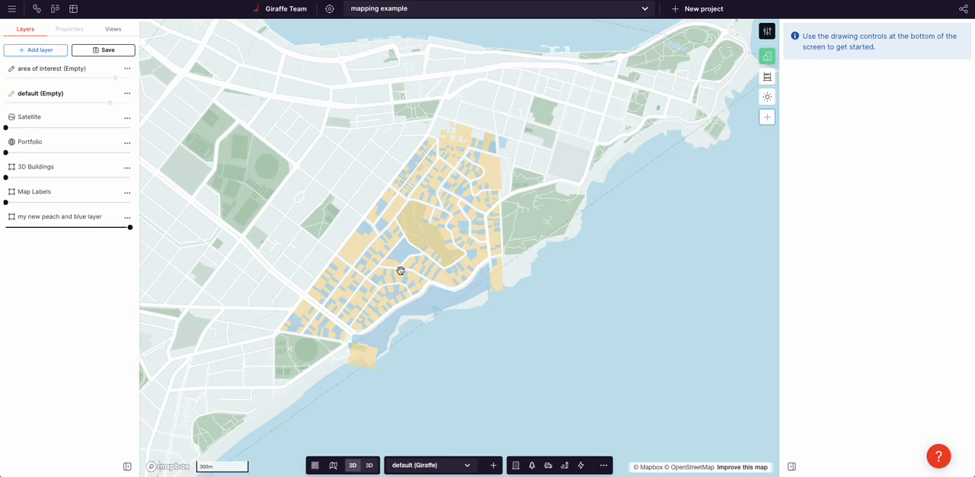
pyautogui.press('3')
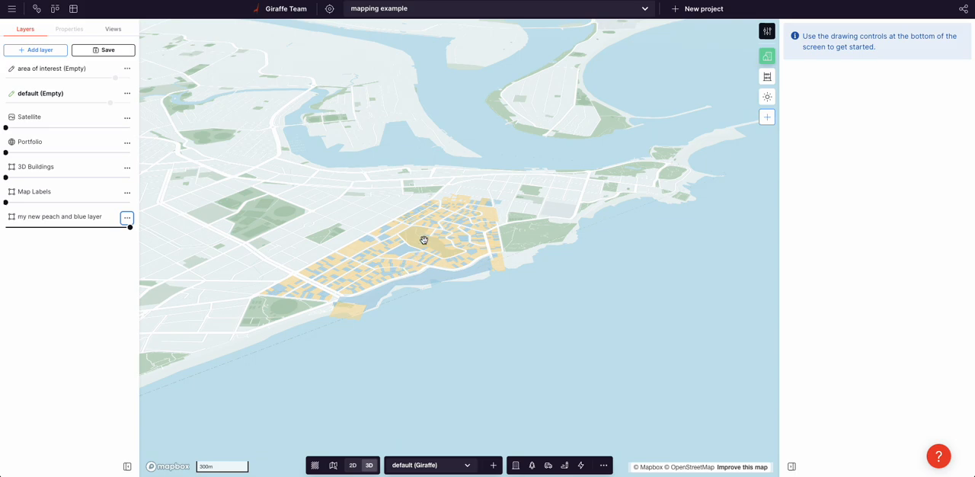
pyautogui.scroll(2, 343, 305)
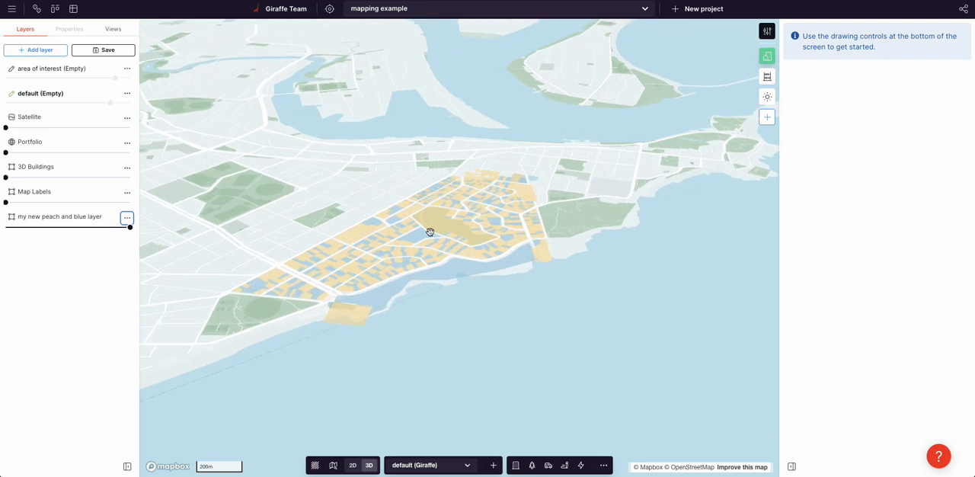
pyautogui.scroll(2, 441, 191)
pyautogui.scroll(2, 442, 229)
pyautogui.scroll(2, 469, 267)
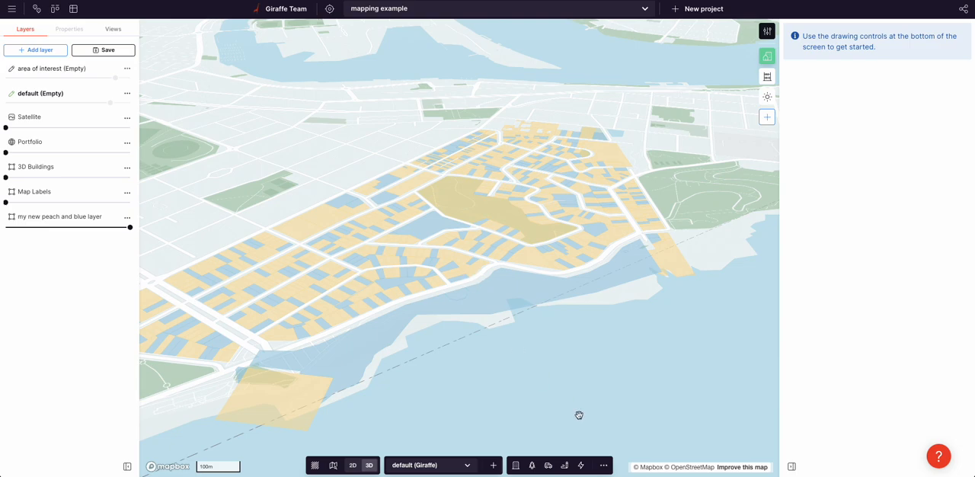
# - Choose the Flag marker from the annotation tools
pyautogui.click(565, 466)
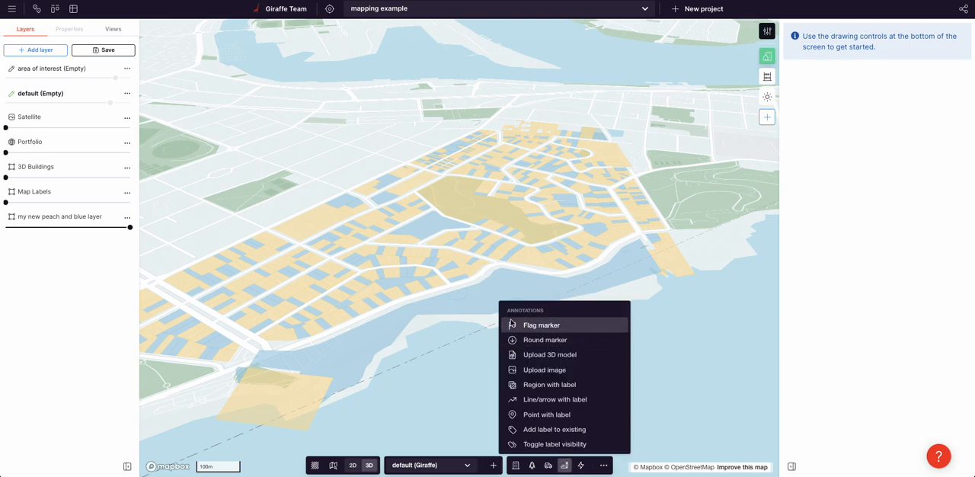
pyautogui.click(533, 318)
# - Drop a flag on the central parcel with the content 'centre of town'
pyautogui.click(459, 200)
pyautogui.click(90, 221)
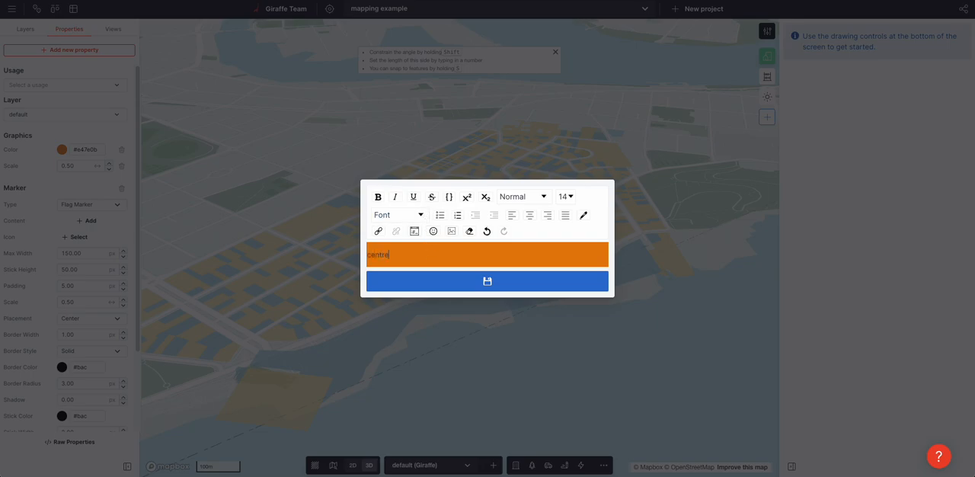
pyautogui.click(487, 282)
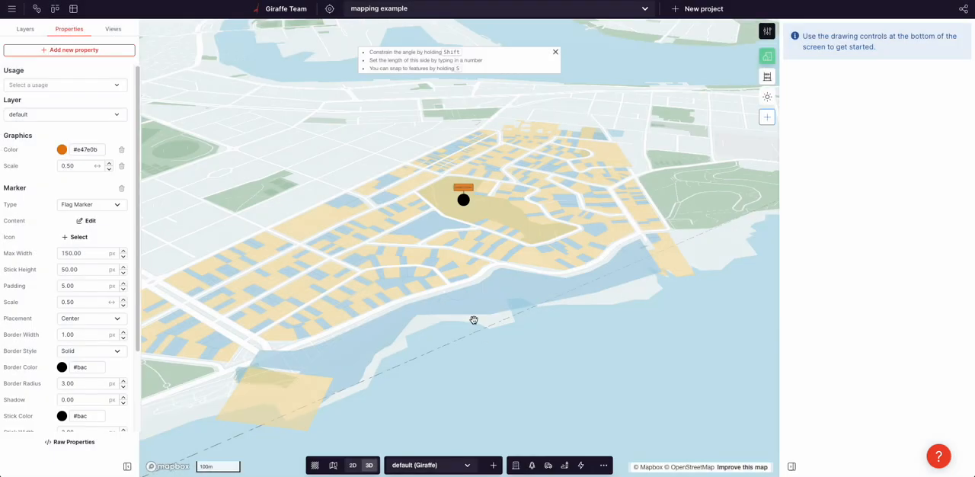
pyautogui.scroll(3, 382, 204)
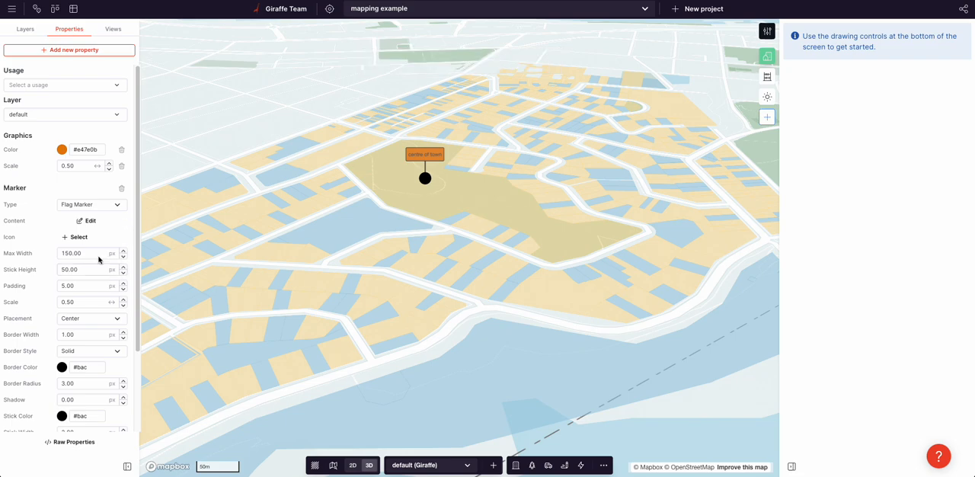
# - Enlarge the flag to 0.85 scale and colour it black (#000000)
pyautogui.moveTo(244, 169); pyautogui.dragTo(272, 171)
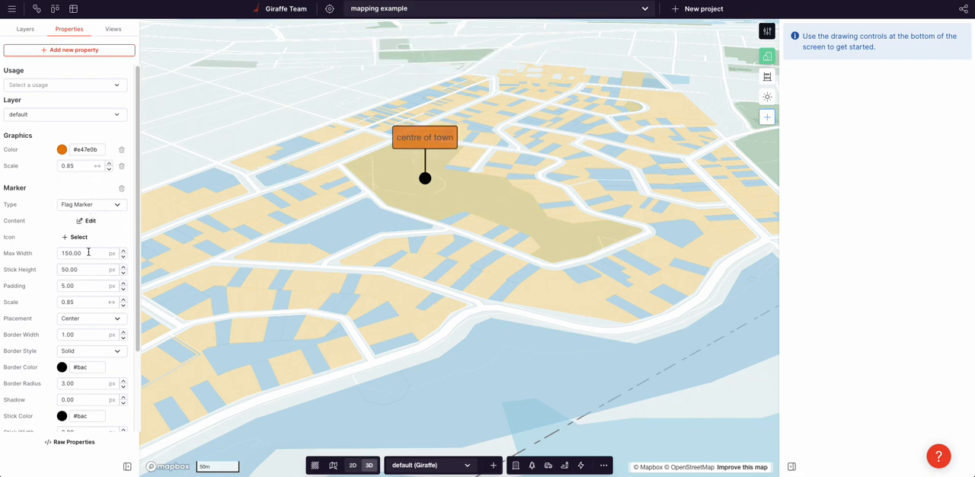
pyautogui.click(61, 149)
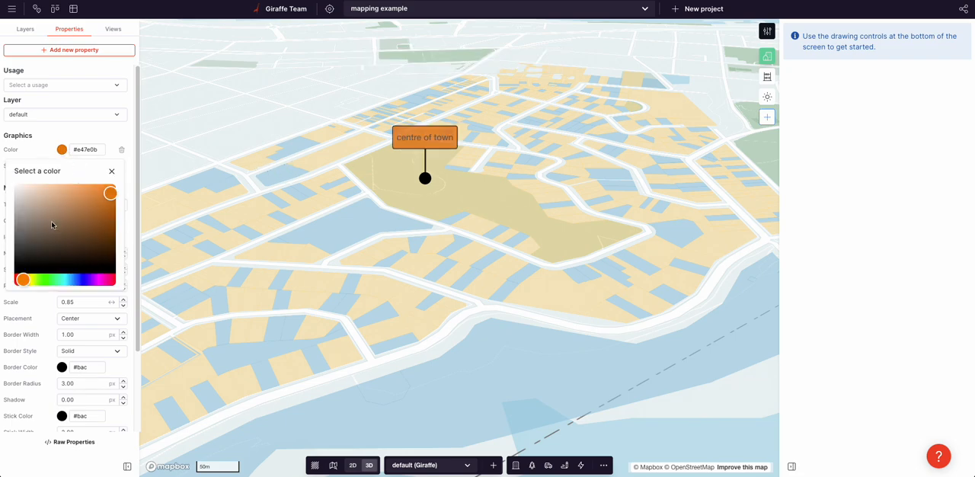
pyautogui.click(15, 267)
pyautogui.click(91, 138)
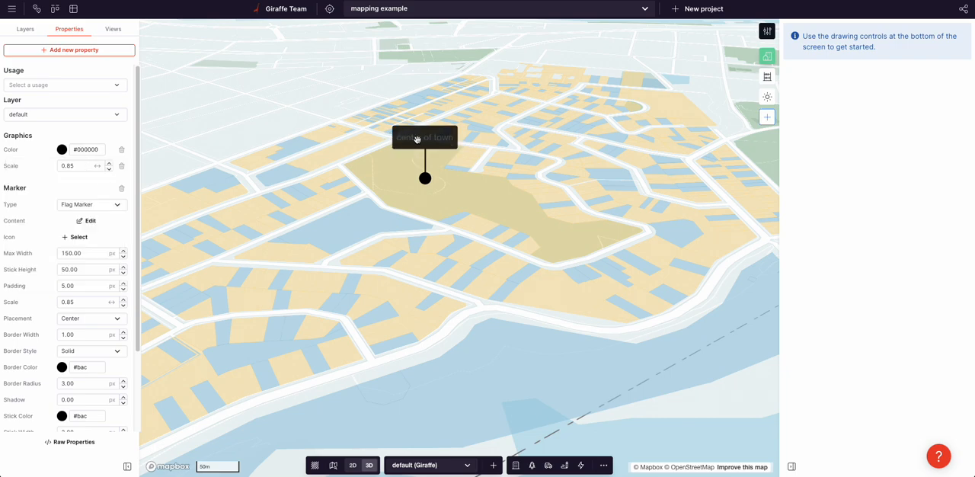
pyautogui.scroll(-1, 74, 357)
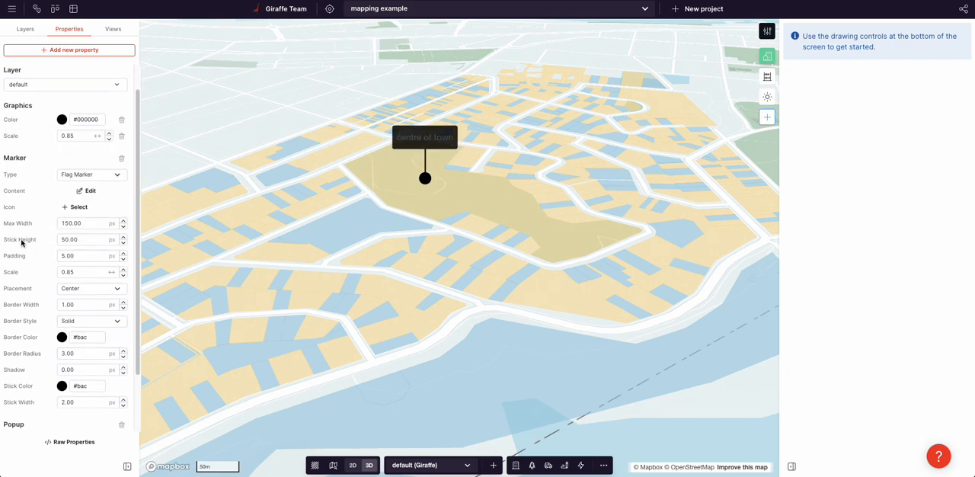
# - Recolour the 'centre of town' label text white and save it
pyautogui.click(86, 191)
pyautogui.doubleClick(442, 254)
pyautogui.click(584, 214)
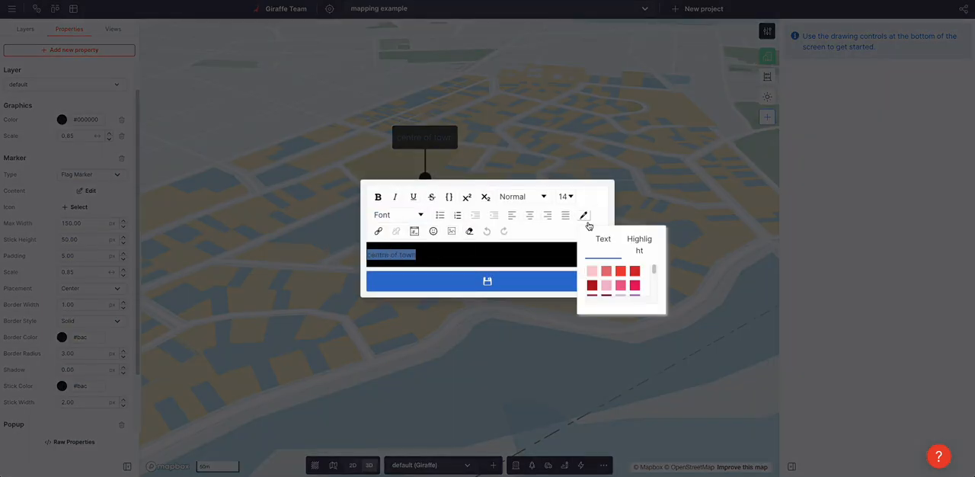
pyautogui.scroll(-3, 613, 286)
pyautogui.scroll(-3, 607, 297)
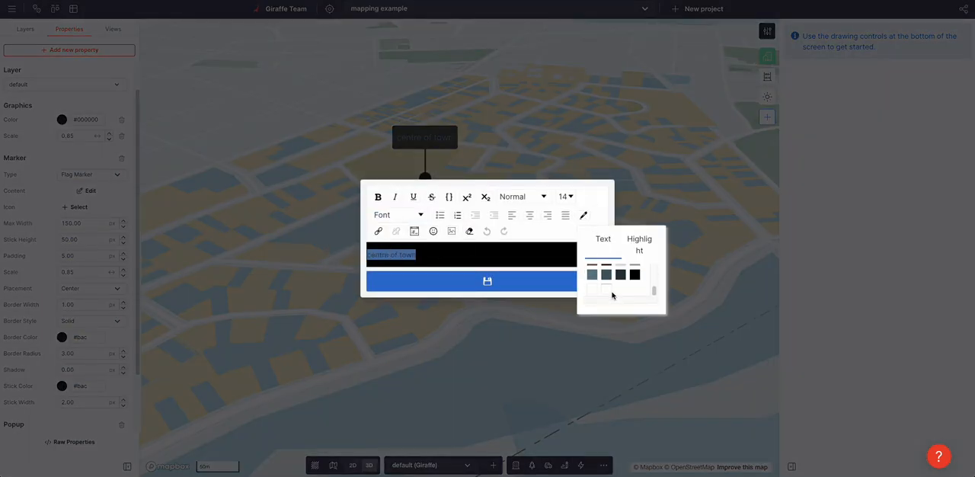
pyautogui.click(597, 290)
pyautogui.click(472, 284)
# - Frame the map with the flag upper right and start an Avenue with cycle path flow
pyautogui.click(25, 29)
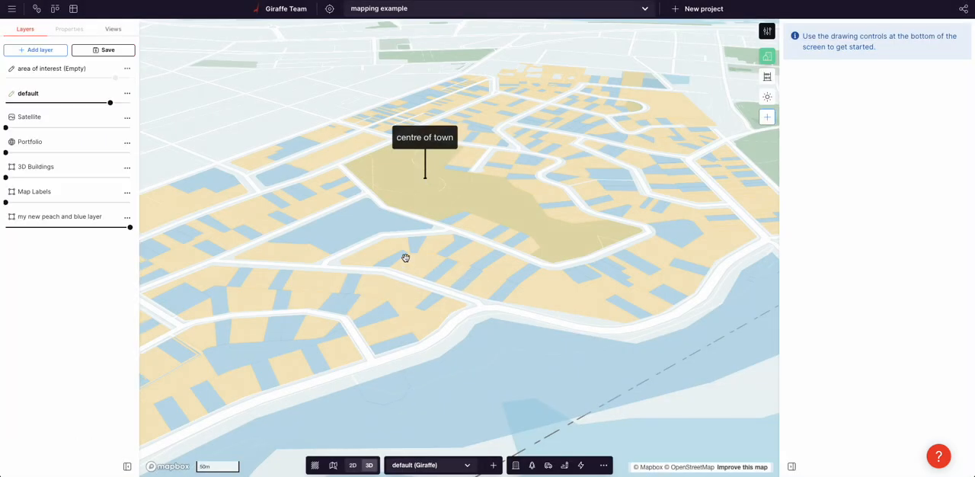
pyautogui.moveTo(404, 259)
pyautogui.mouseDown()
pyautogui.moveTo(382, 246)
pyautogui.moveTo(446, 198)
pyautogui.mouseUp()
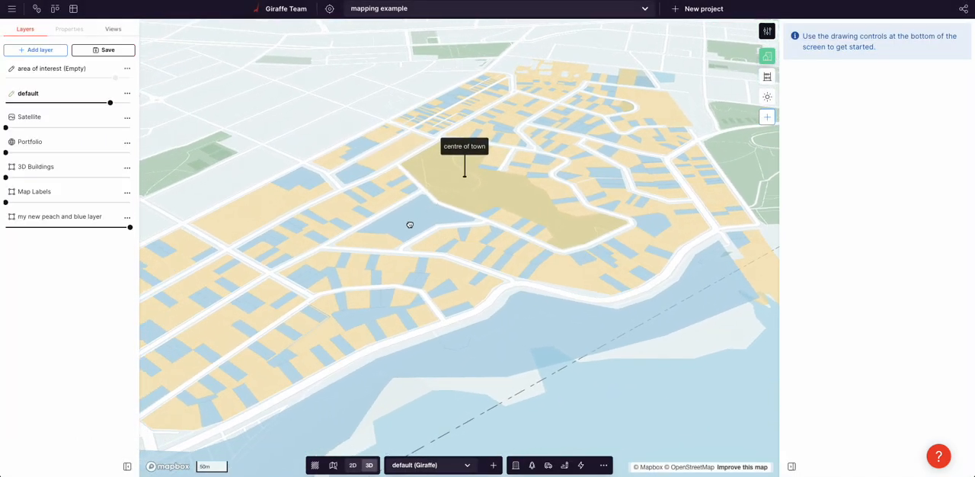
pyautogui.moveTo(406, 227); pyautogui.dragTo(495, 200)
pyautogui.scroll(-2, 487, 225)
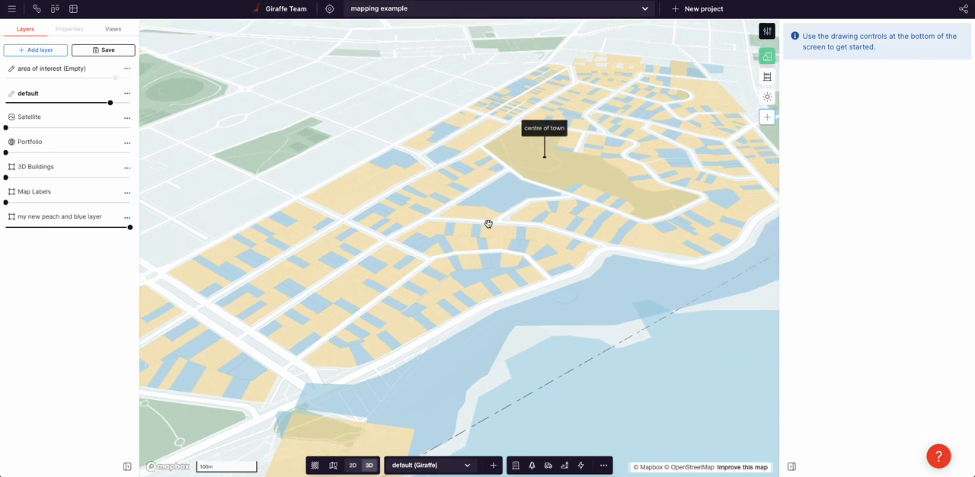
pyautogui.scroll(-2, 490, 233)
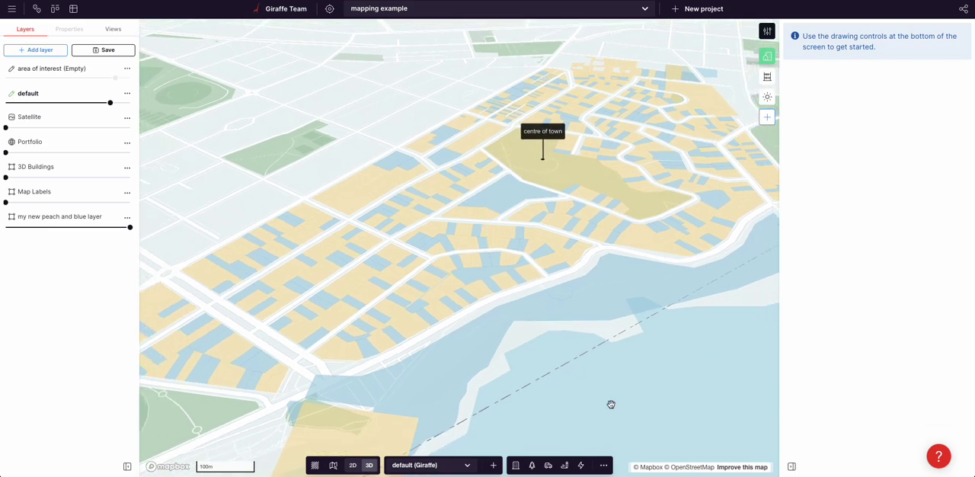
pyautogui.click(581, 466)
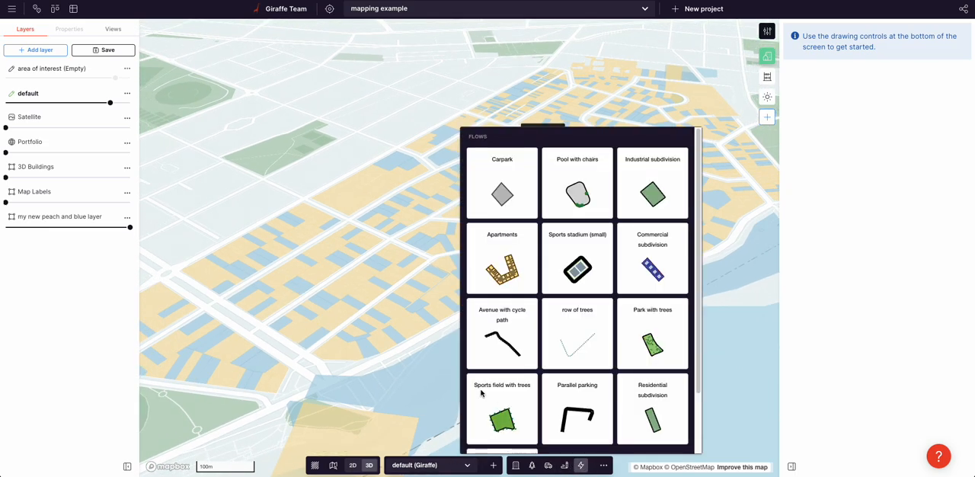
pyautogui.click(503, 334)
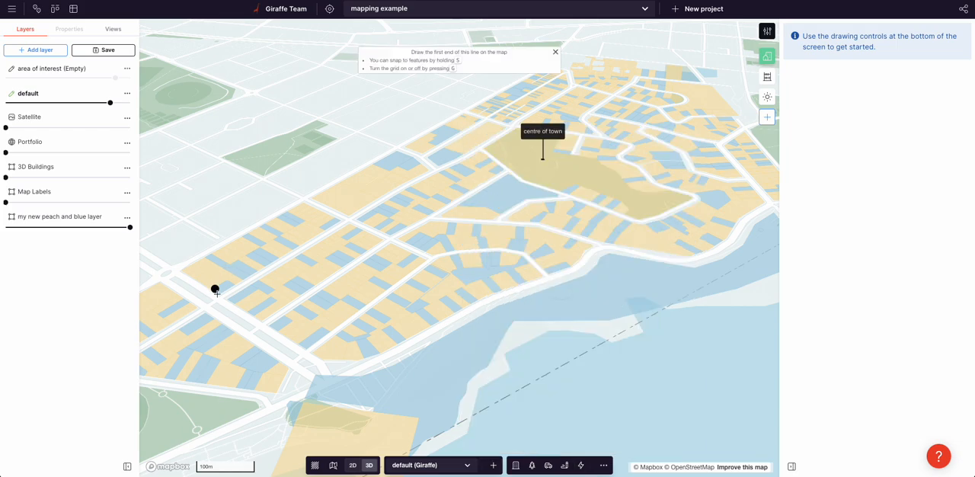
# - Draw the avenue diagonally across the parcels past the centre of town and move the flag onto it
pyautogui.click(217, 300)
pyautogui.click(402, 185)
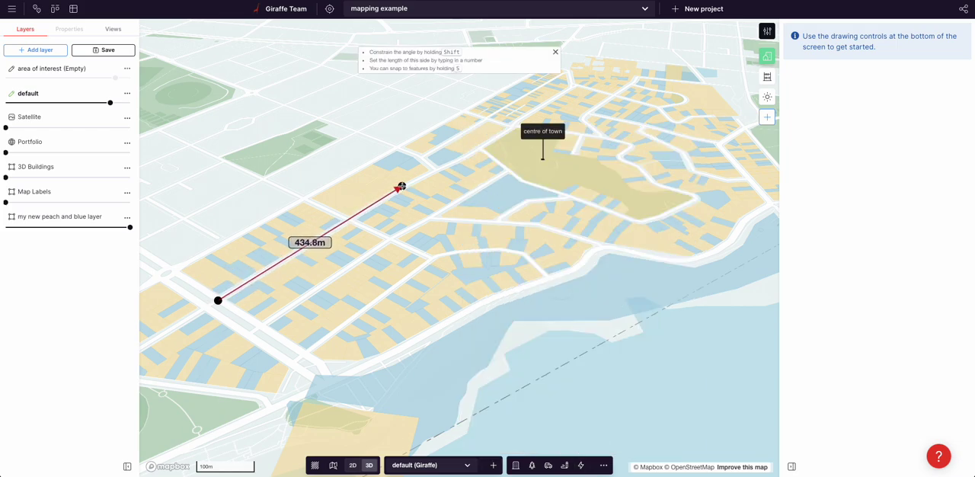
pyautogui.click(460, 158)
pyautogui.click(486, 149)
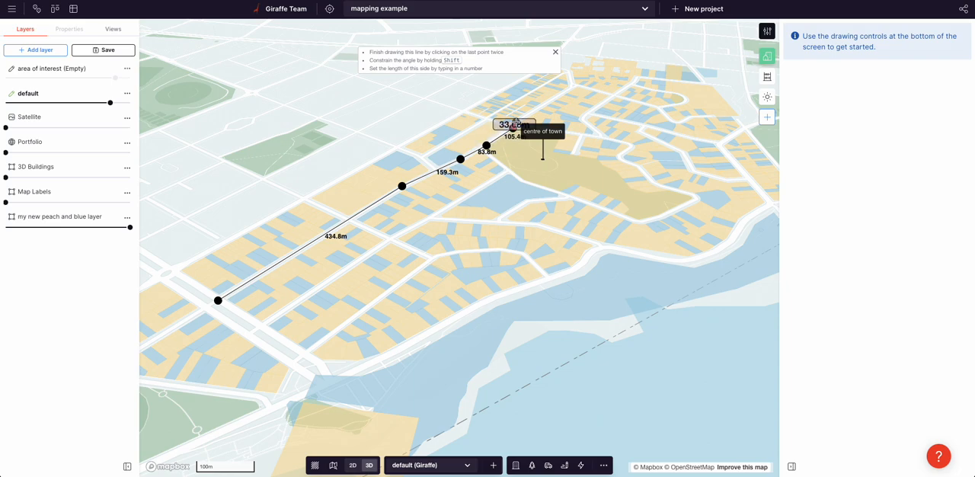
pyautogui.doubleClick(510, 133)
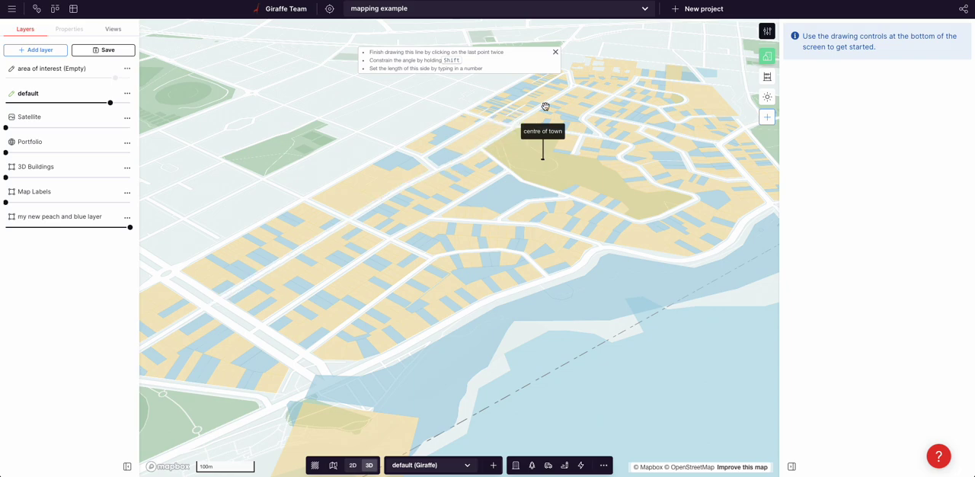
pyautogui.click(570, 71)
pyautogui.doubleClick(577, 83)
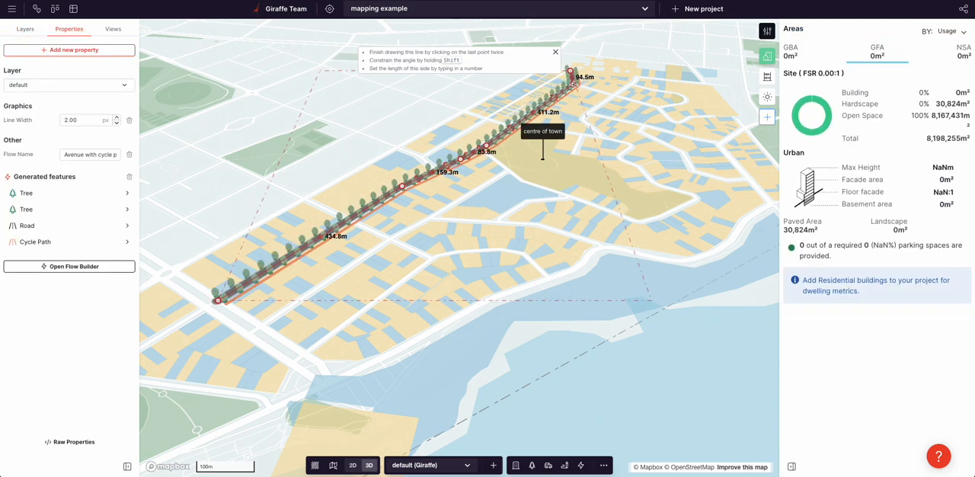
pyautogui.rightClick(518, 169)
pyautogui.press('Escape')
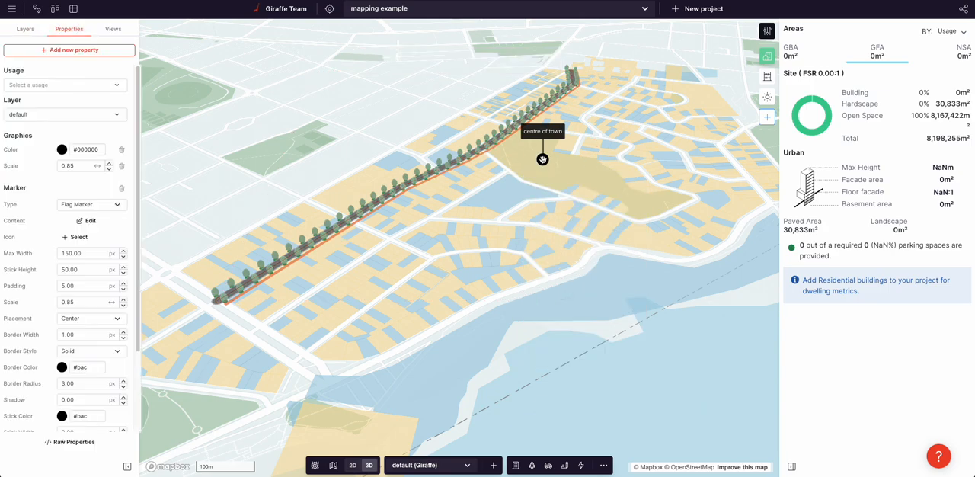
pyautogui.moveTo(543, 158); pyautogui.dragTo(449, 186)
# - Copy the park land-use shape into the project and apply the Park with trees flow
pyautogui.click(584, 139)
pyautogui.rightClick(533, 160)
pyautogui.click(640, 204)
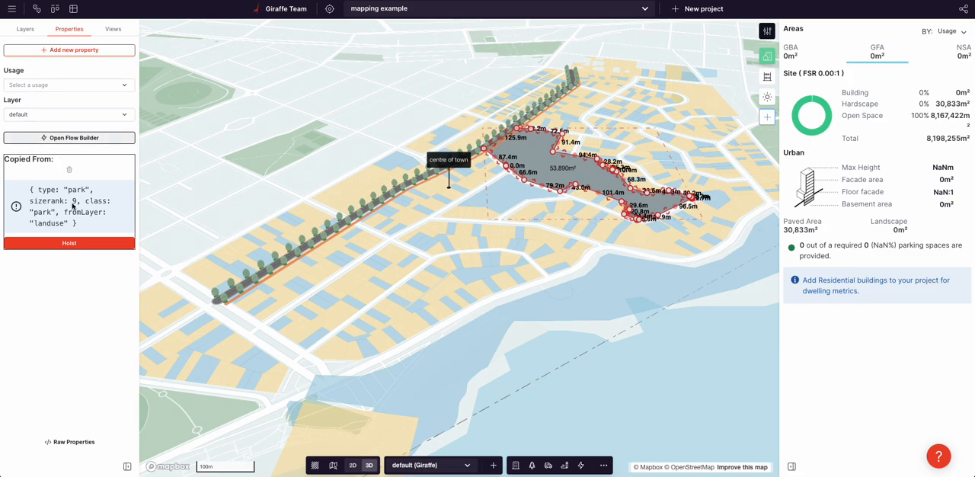
pyautogui.click(69, 137)
pyautogui.click(145, 406)
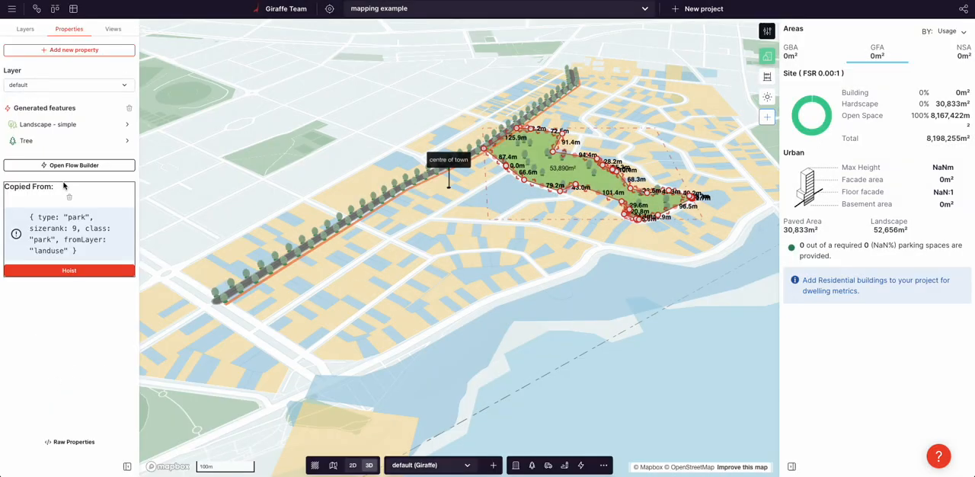
# - Raise the park's tree random-fill count to about 60
pyautogui.click(26, 140)
pyautogui.click(34, 39)
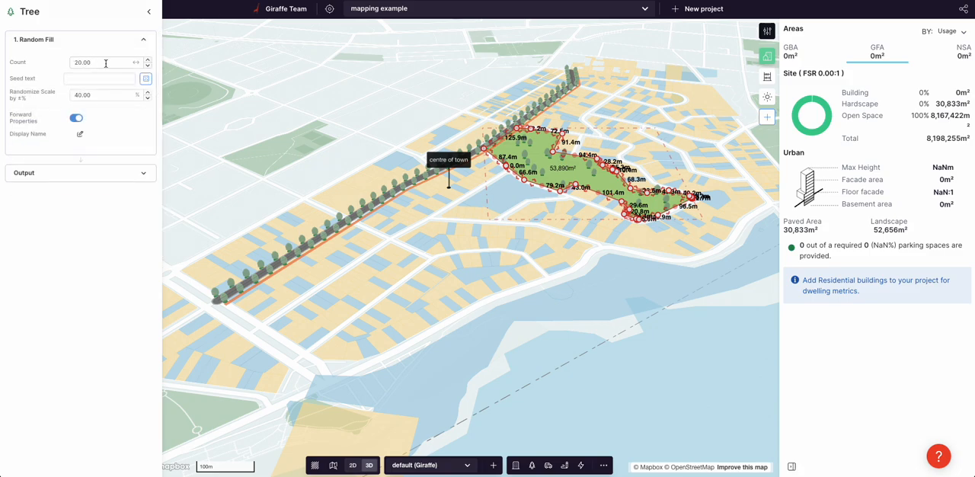
pyautogui.moveTo(627, 97); pyautogui.dragTo(636, 104)
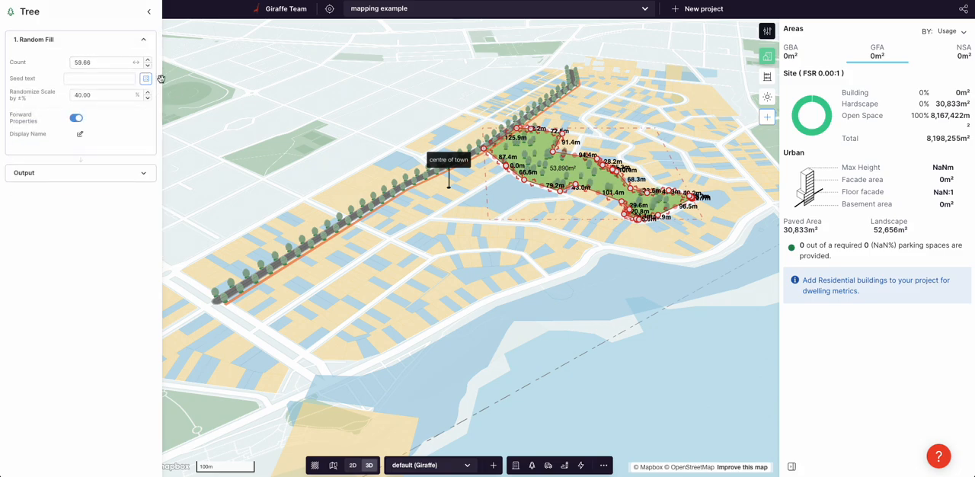
pyautogui.press('Escape')
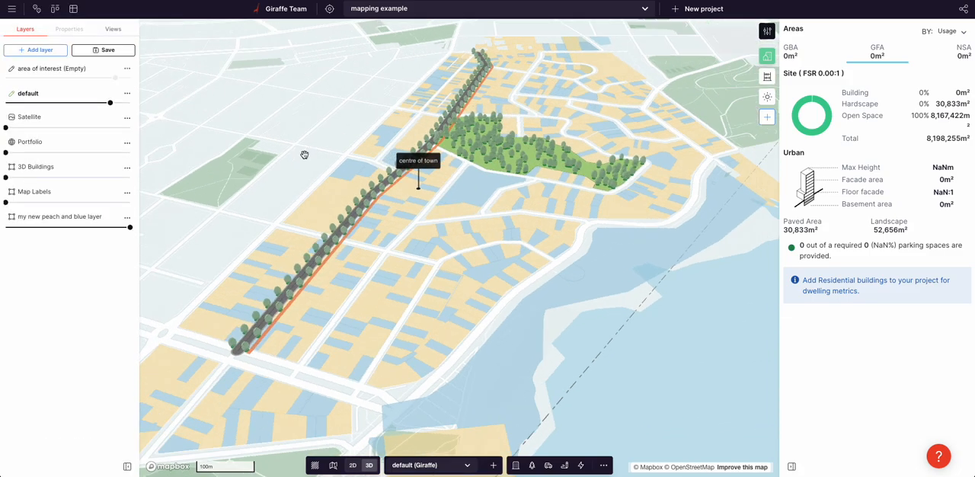
# - Orbit around the park and avenue, then check the parcels briefly in QGIS
pyautogui.moveTo(487, 229)
pyautogui.mouseDown()
pyautogui.moveTo(350, 148)
pyautogui.moveTo(396, 126)
pyautogui.mouseUp()
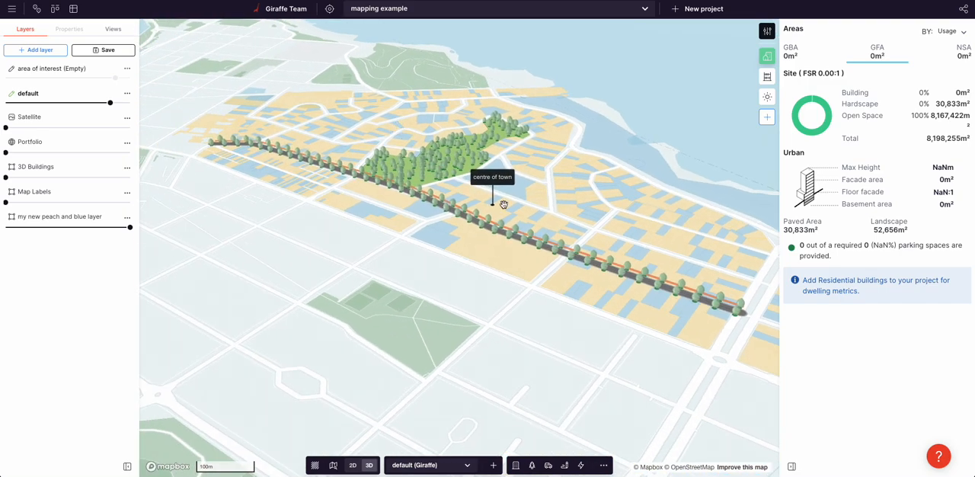
pyautogui.moveTo(494, 199); pyautogui.dragTo(512, 202)
pyautogui.moveTo(109, 103); pyautogui.dragTo(130, 102)
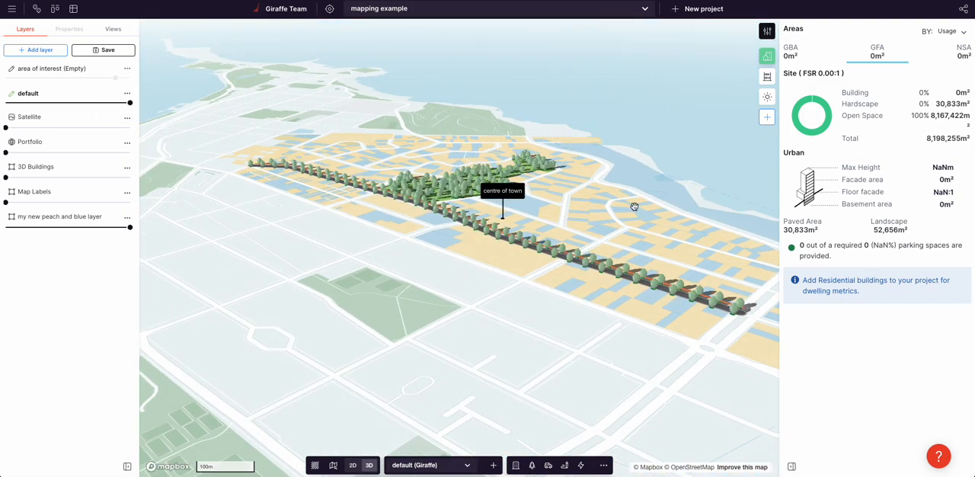
pyautogui.moveTo(503, 202); pyautogui.dragTo(630, 217)
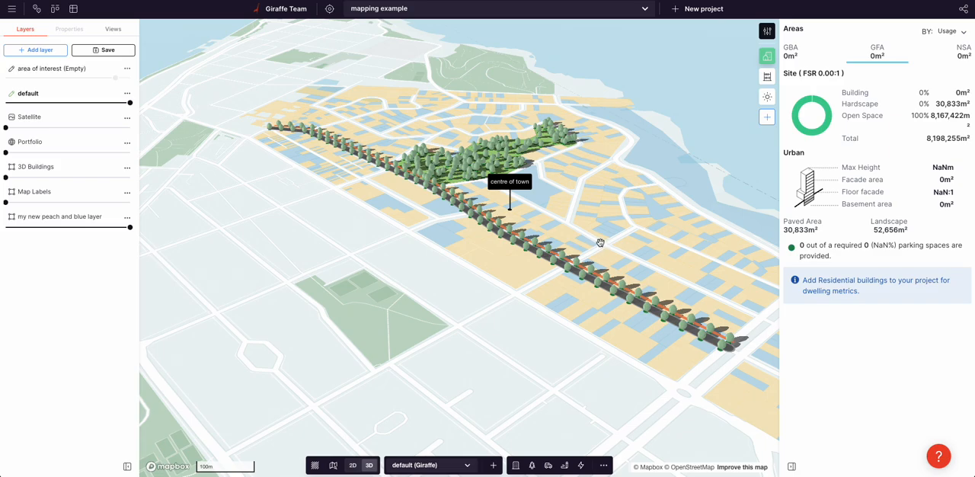
pyautogui.press('super+Tab')
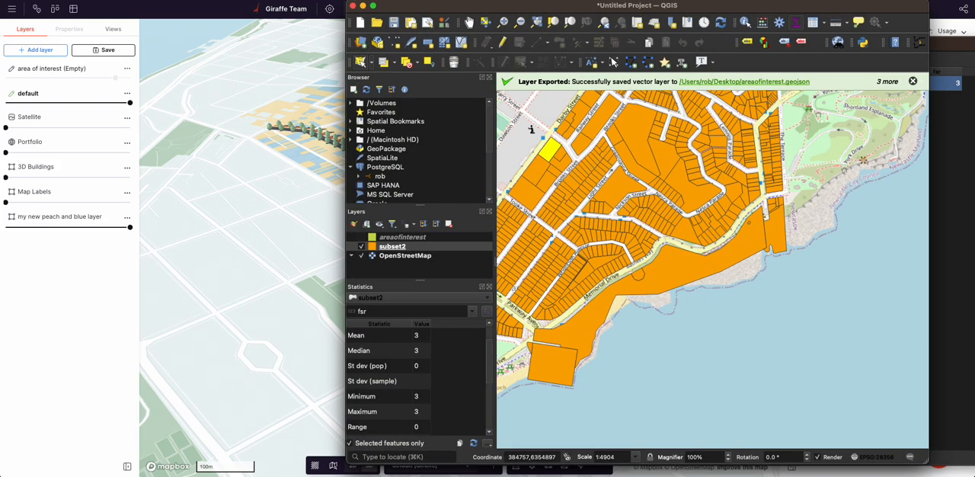
pyautogui.moveTo(640, 304); pyautogui.dragTo(694, 329)
pyautogui.scroll(-2, 664, 256)
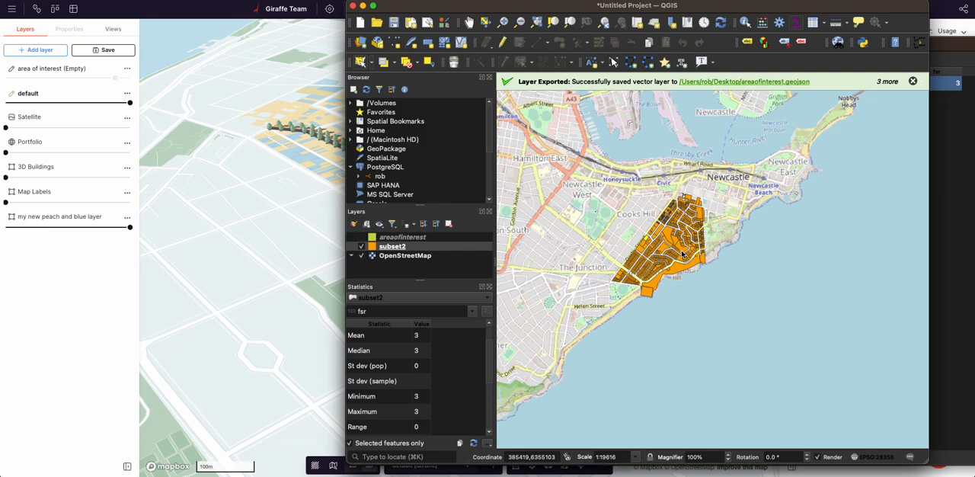
pyautogui.press('super+Tab')
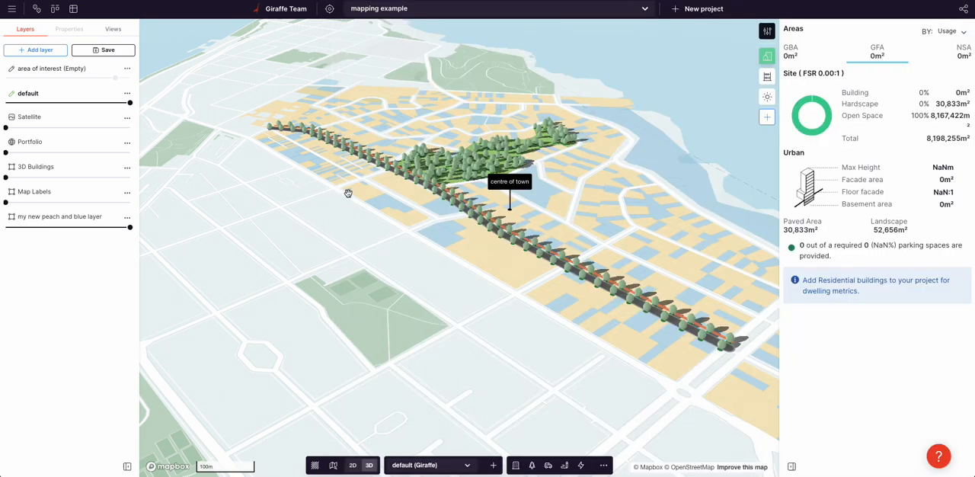
# - In the parcel layer's lens style, turn on outlines and set fill opacity to 90%
pyautogui.moveTo(349, 194); pyautogui.dragTo(483, 192)
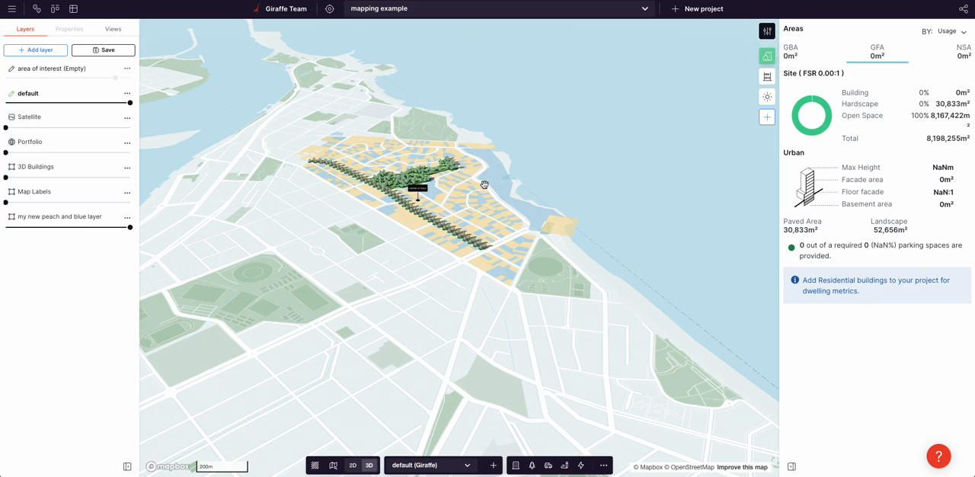
pyautogui.scroll(4, 484, 185)
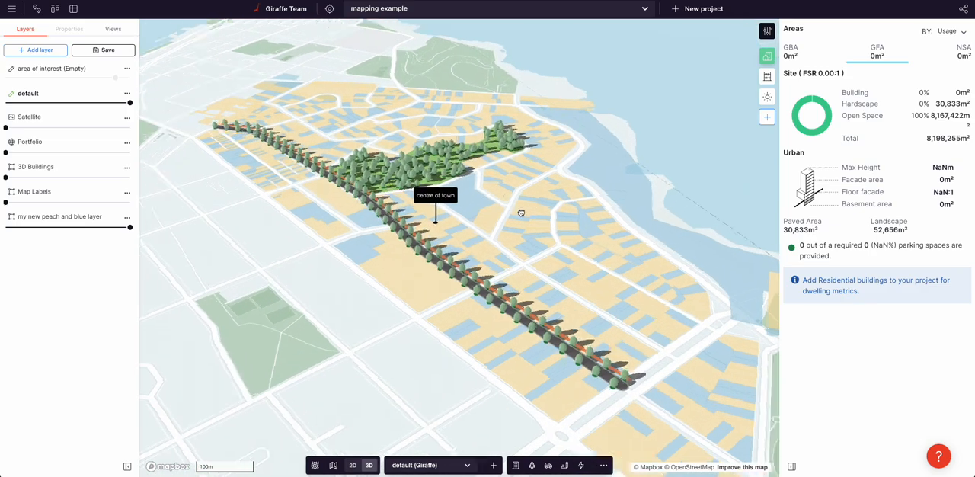
pyautogui.scroll(4, 411, 190)
pyautogui.click(127, 217)
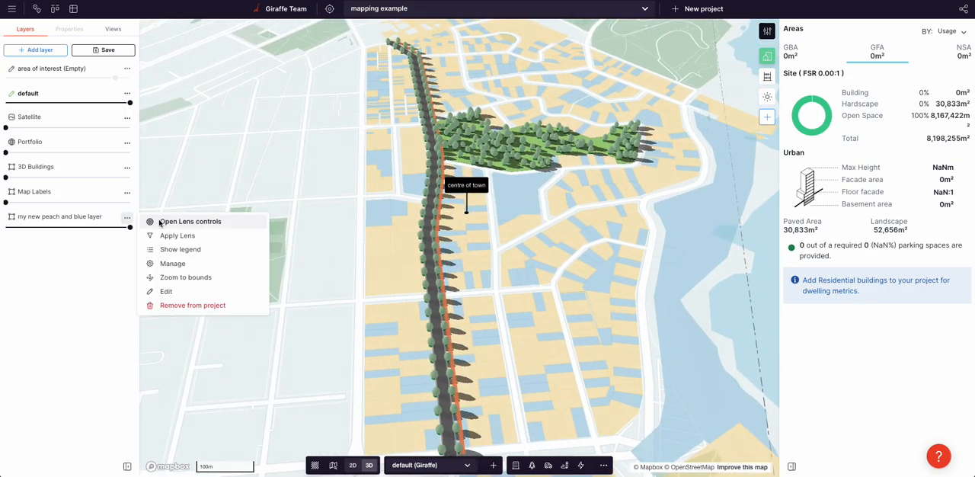
pyautogui.click(160, 220)
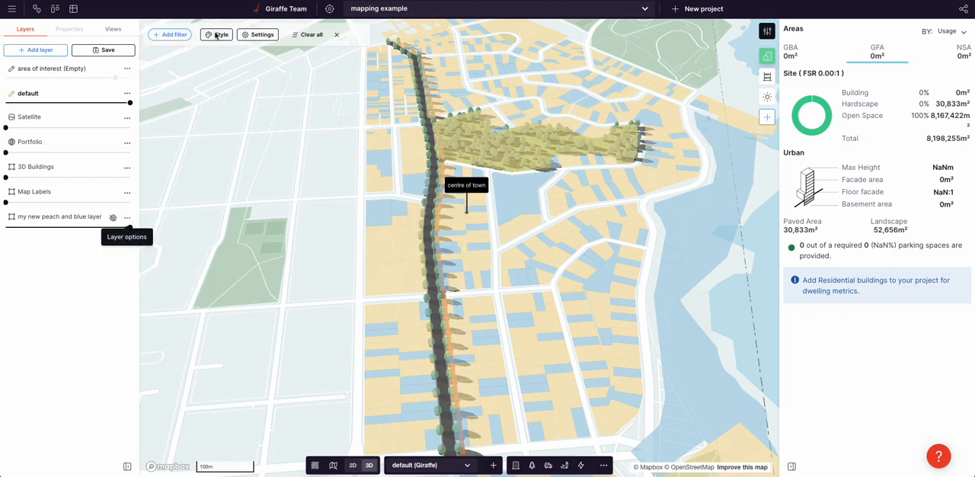
pyautogui.click(221, 34)
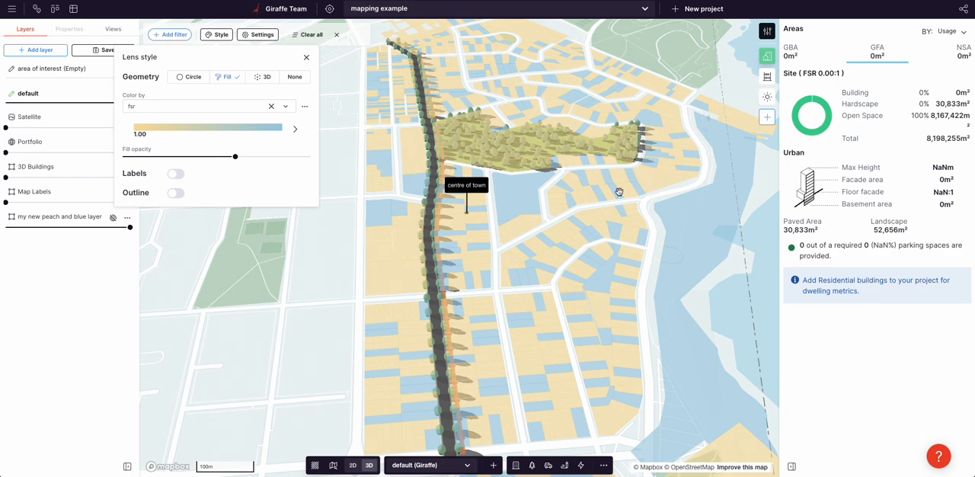
pyautogui.click(176, 193)
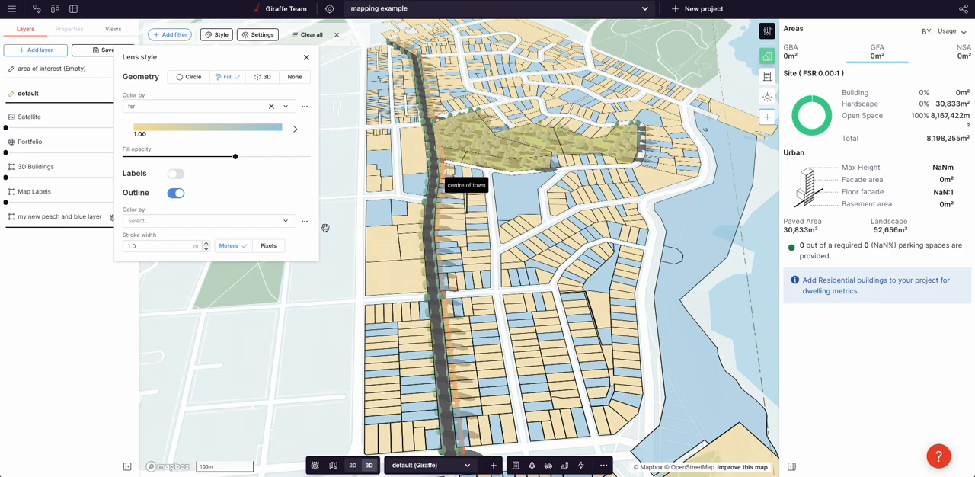
pyautogui.moveTo(235, 156); pyautogui.dragTo(291, 157)
pyautogui.click(594, 248)
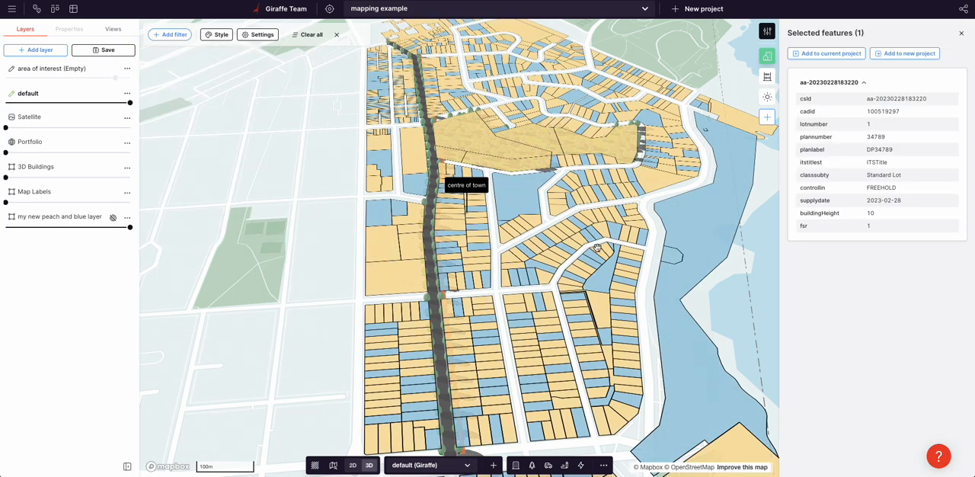
# - Show the 3D trees over the parcels again and orbit to view the scene
pyautogui.moveTo(600, 262); pyautogui.dragTo(226, 158)
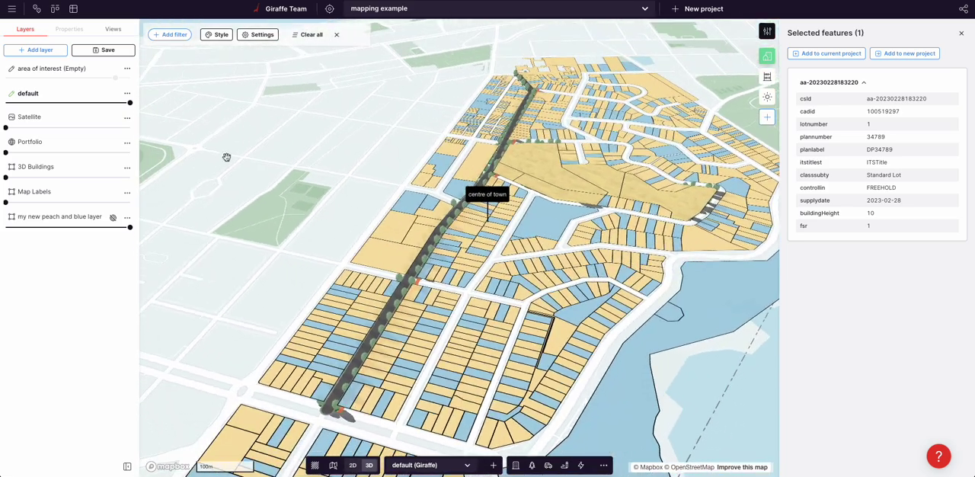
pyautogui.click(113, 218)
pyautogui.moveTo(411, 231)
pyautogui.mouseDown()
pyautogui.moveTo(321, 214)
pyautogui.moveTo(530, 270)
pyautogui.moveTo(517, 271)
pyautogui.mouseUp()
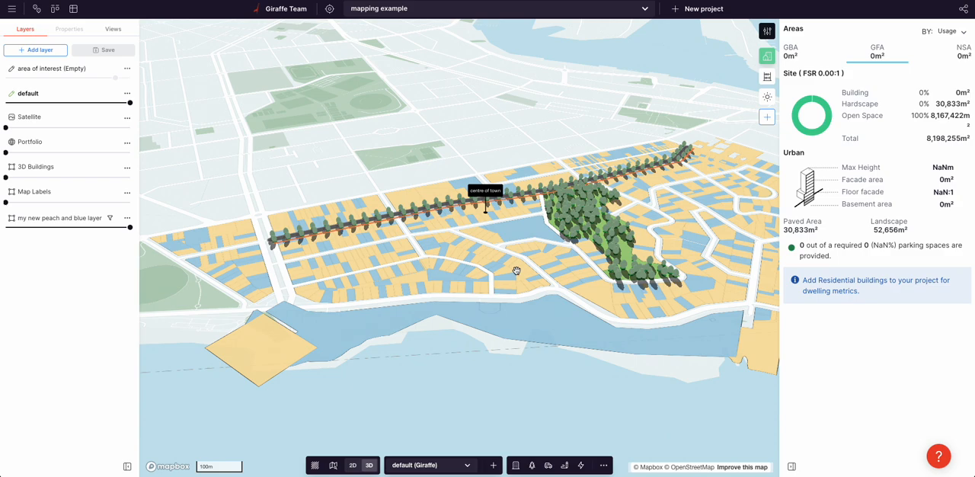
pyautogui.moveTo(512, 276)
pyautogui.mouseDown()
pyautogui.moveTo(501, 282)
pyautogui.moveTo(518, 283)
pyautogui.mouseUp()
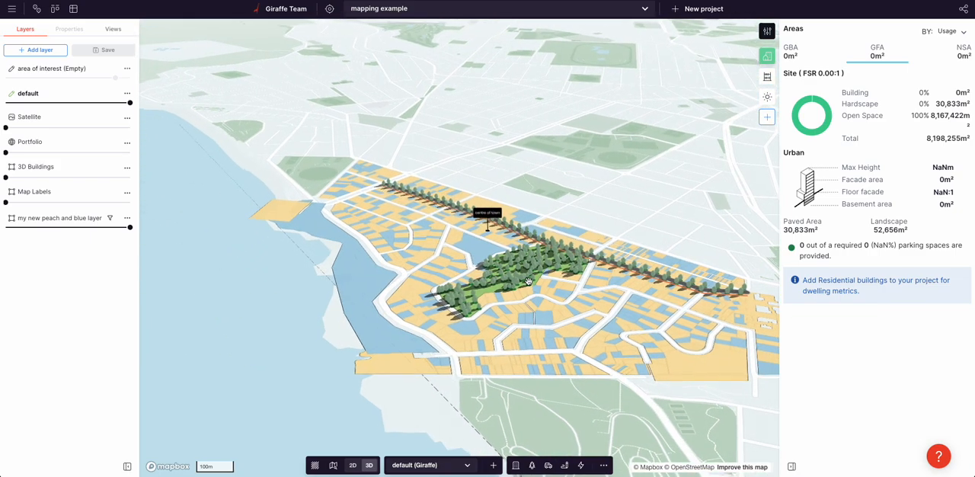